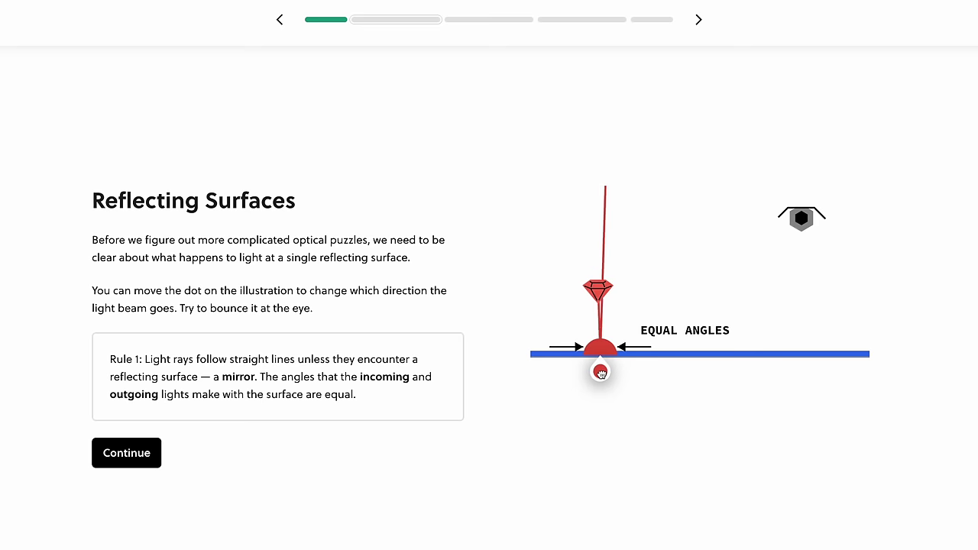
Redirect the light beam along the mirror, and submit A as the image location for the ray reflecting once off the left mirror.
drag(601, 372, 666, 391)
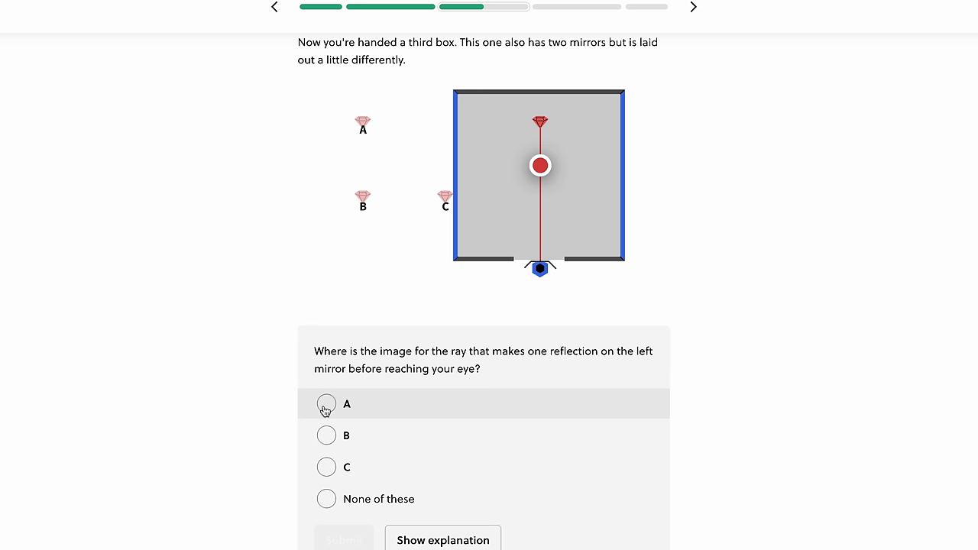
click(325, 407)
click(345, 540)
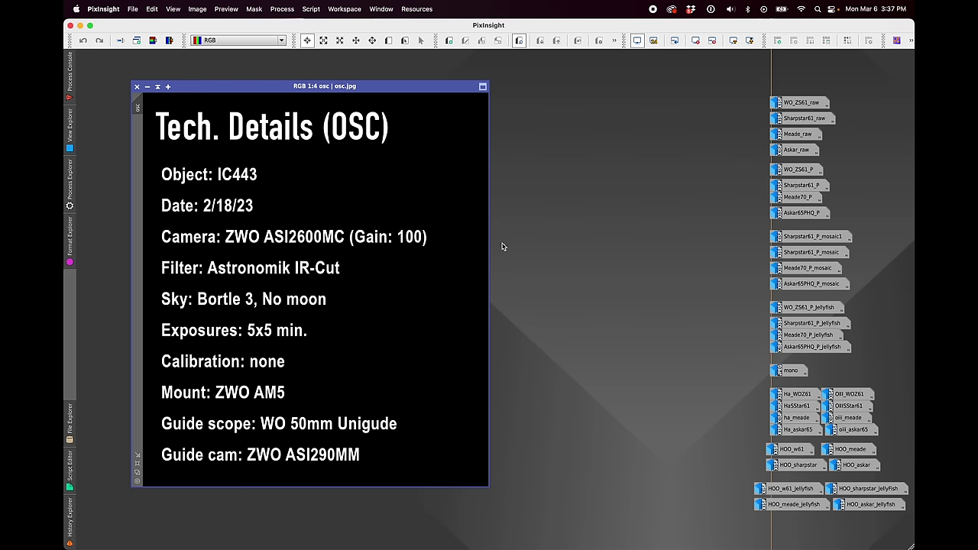
Switch to PixInsight and view the mono technical details image, then minimize it.
double_click(788, 371)
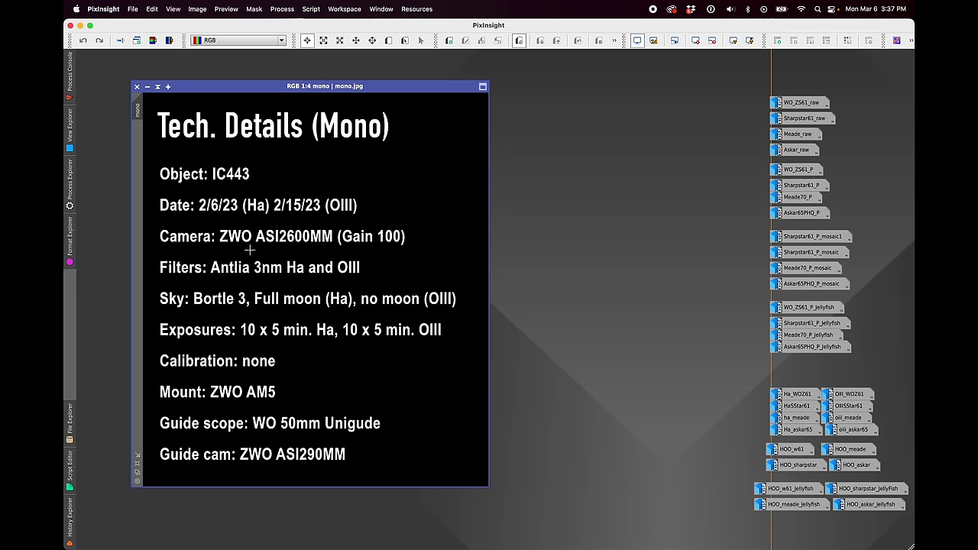
click(147, 87)
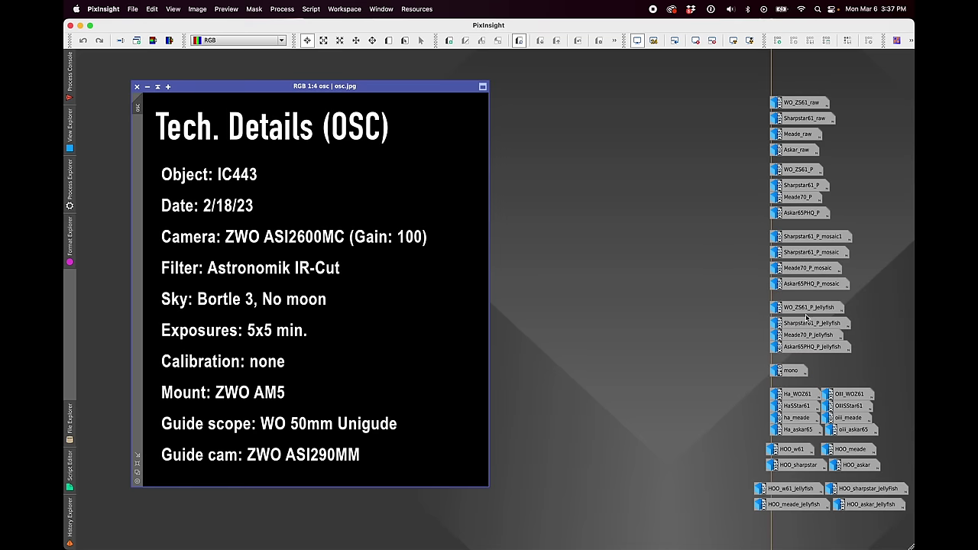
Compare the processed color image WO_ZS61_P with the hydrogen-alpha image Ha_WOZ61, and minimize both.
mouse_move(798, 171)
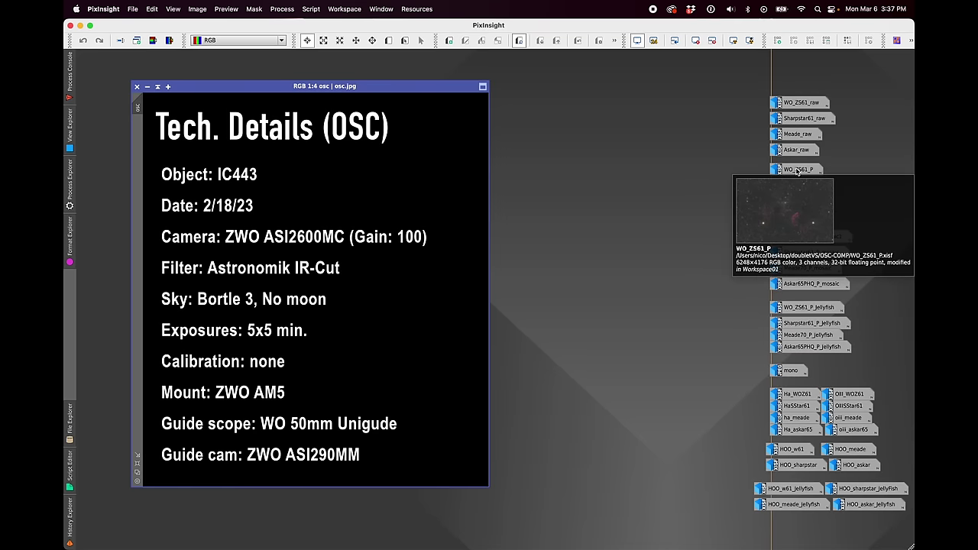
double_click(798, 170)
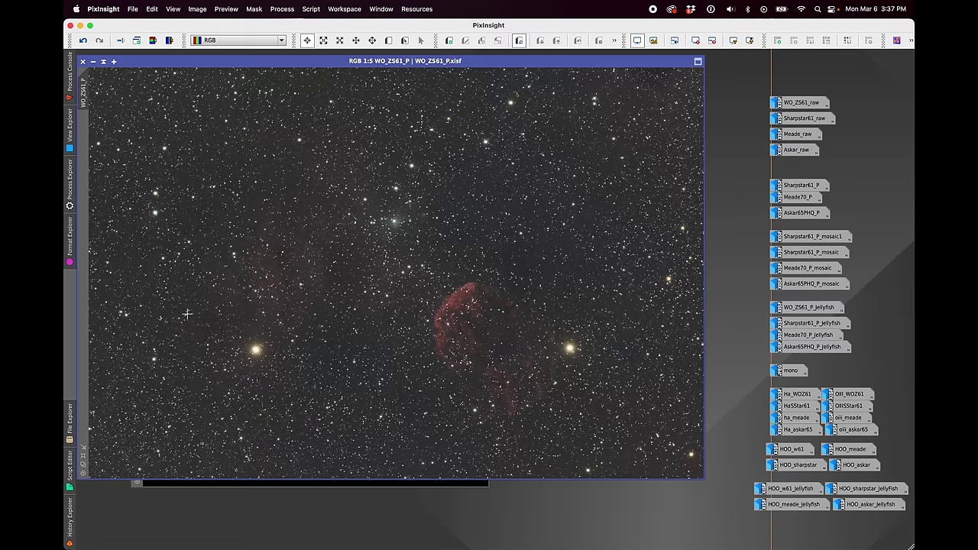
double_click(792, 396)
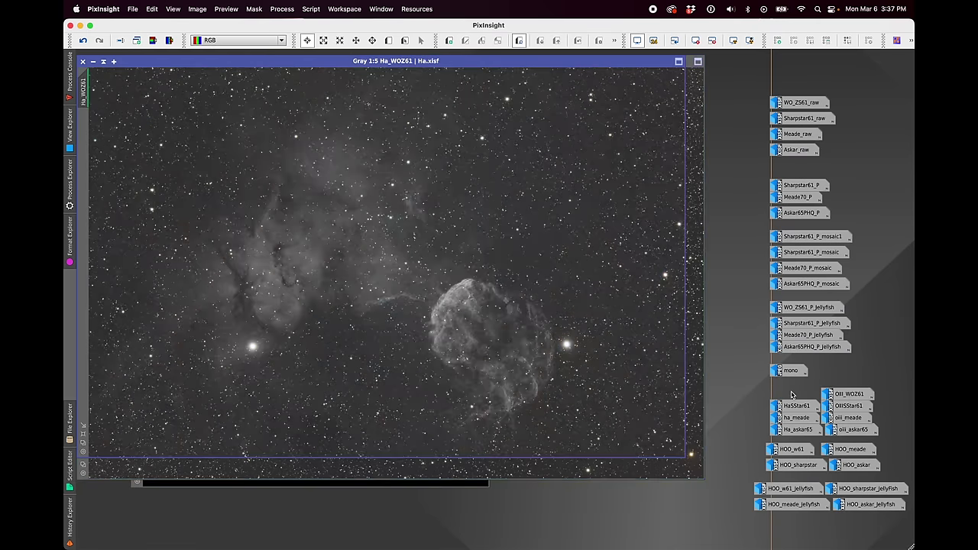
click(93, 63)
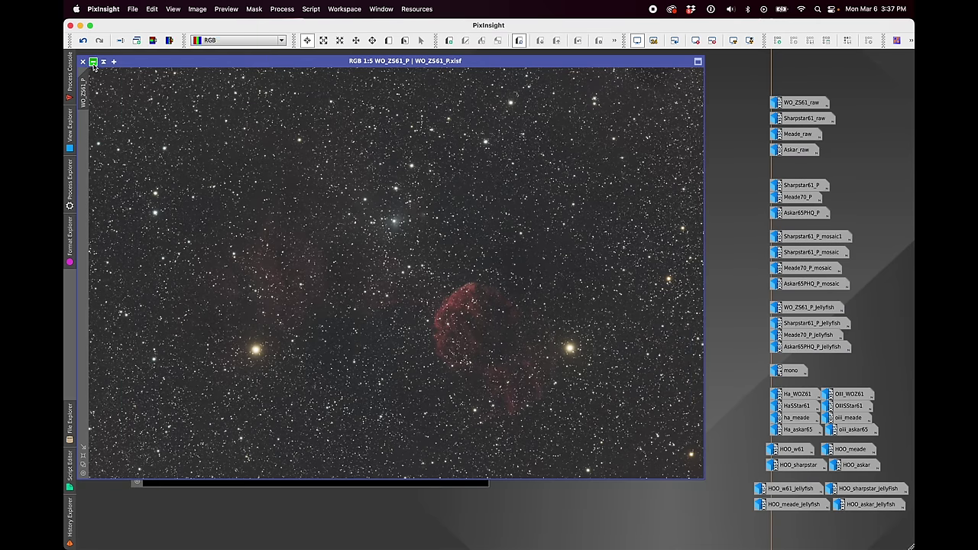
click(92, 62)
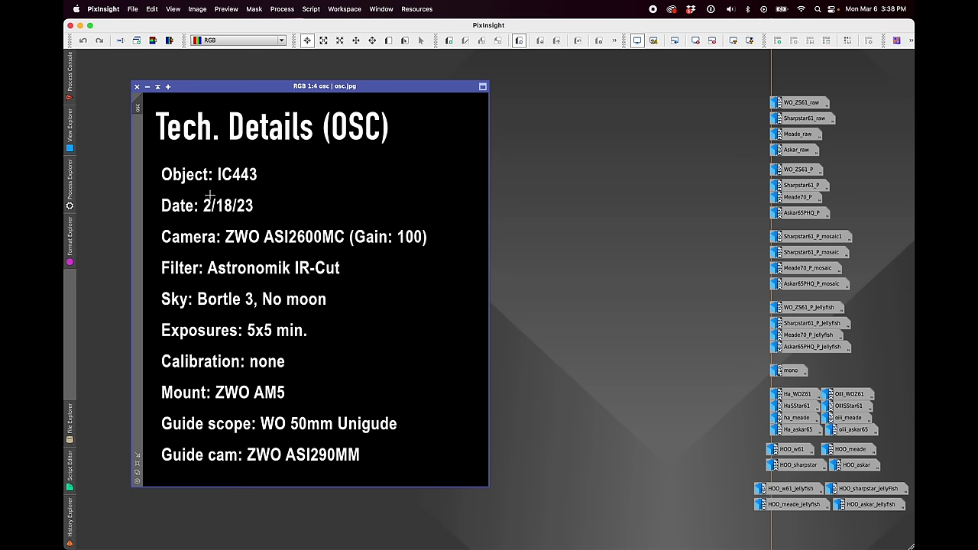
Minimize the OSC technical details image and open WO_ZS61_raw and Sharpstar61_raw for viewing.
click(147, 86)
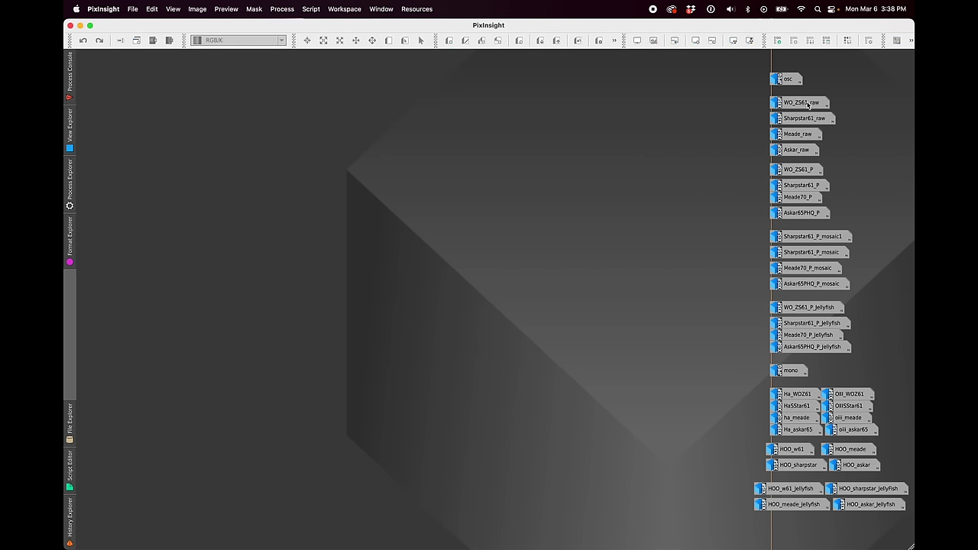
mouse_move(801, 104)
double_click(795, 105)
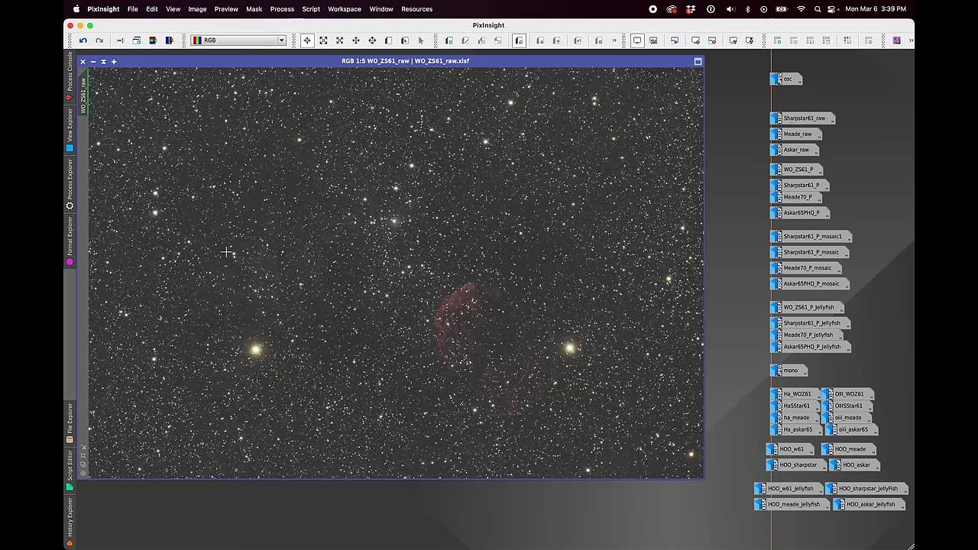
mouse_move(264, 547)
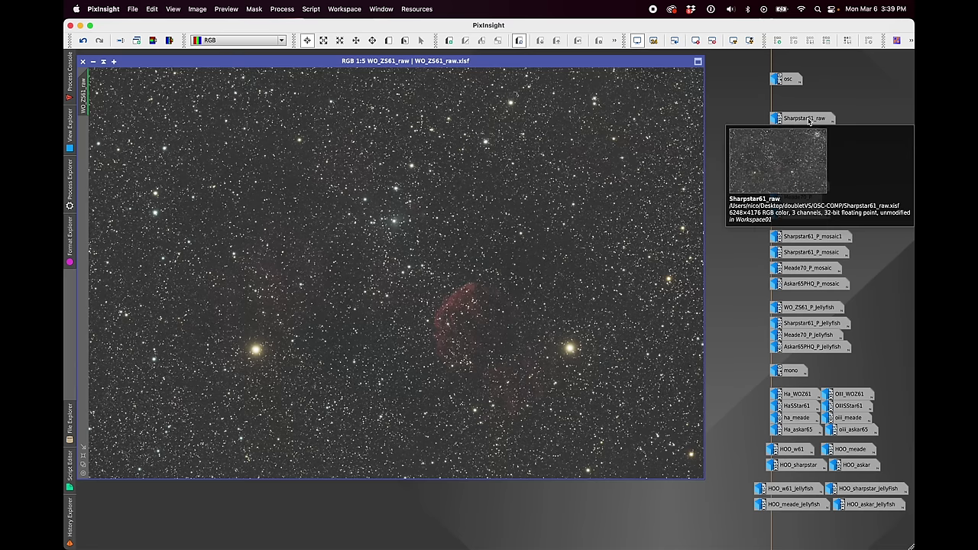
drag(810, 120, 809, 122)
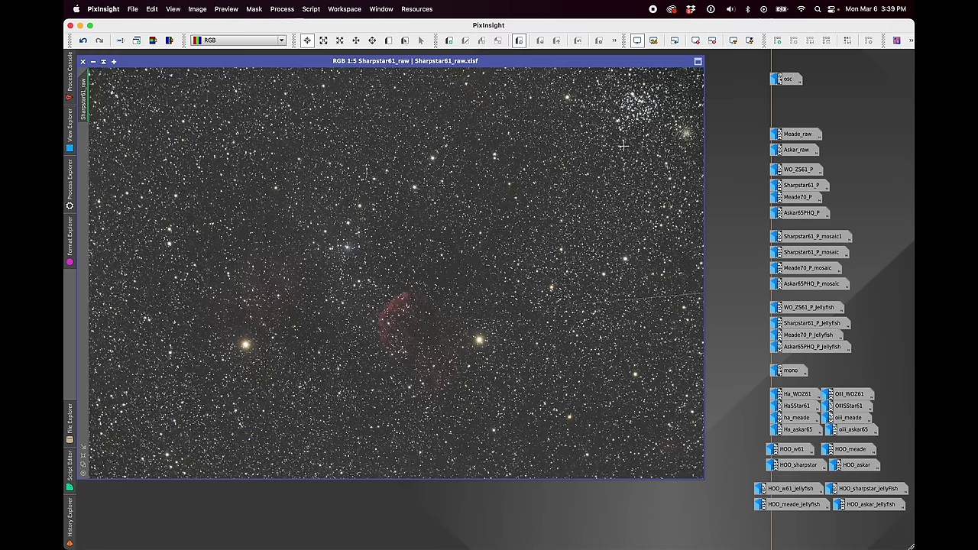
Open Meade_raw and compare its framing with the WO_ZS61_raw image.
double_click(803, 134)
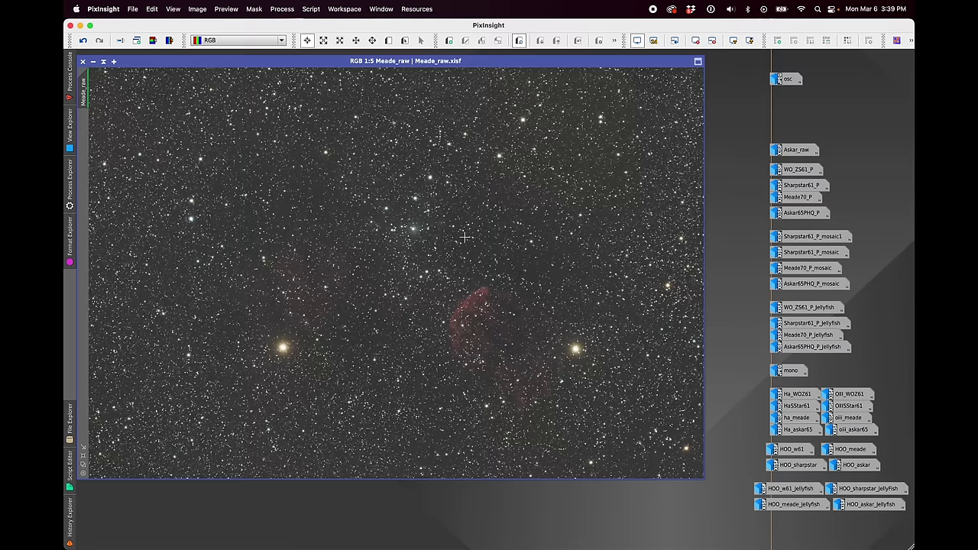
key(super+w)
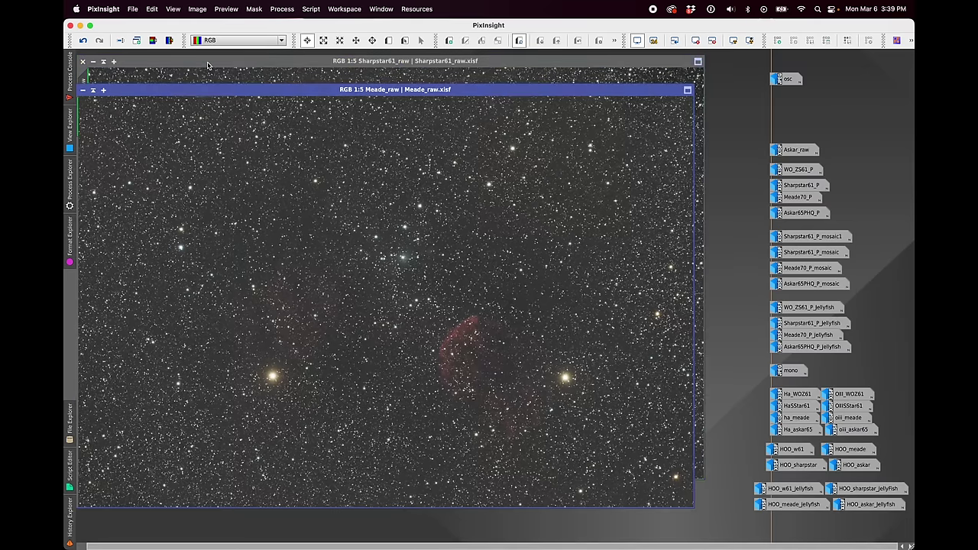
key(super+w)
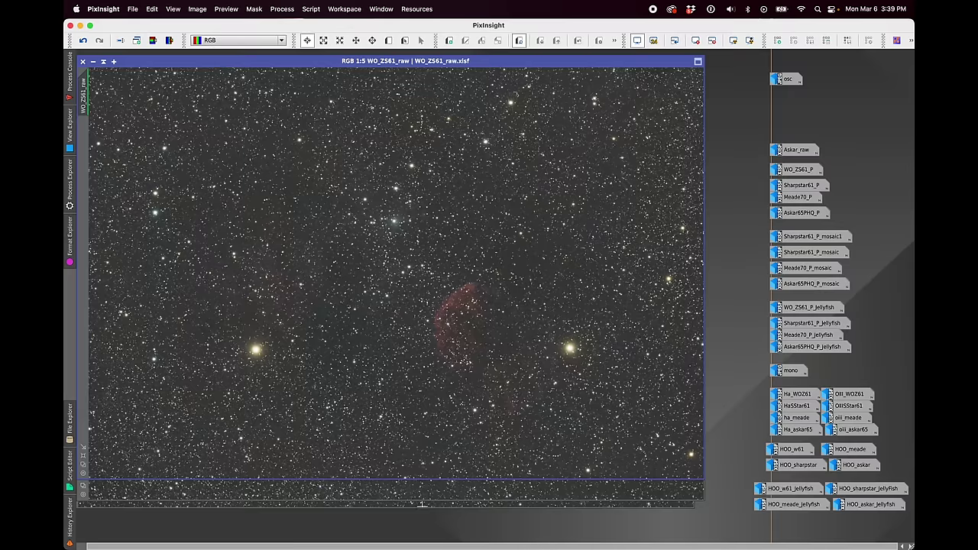
key(ctrl+Tab)
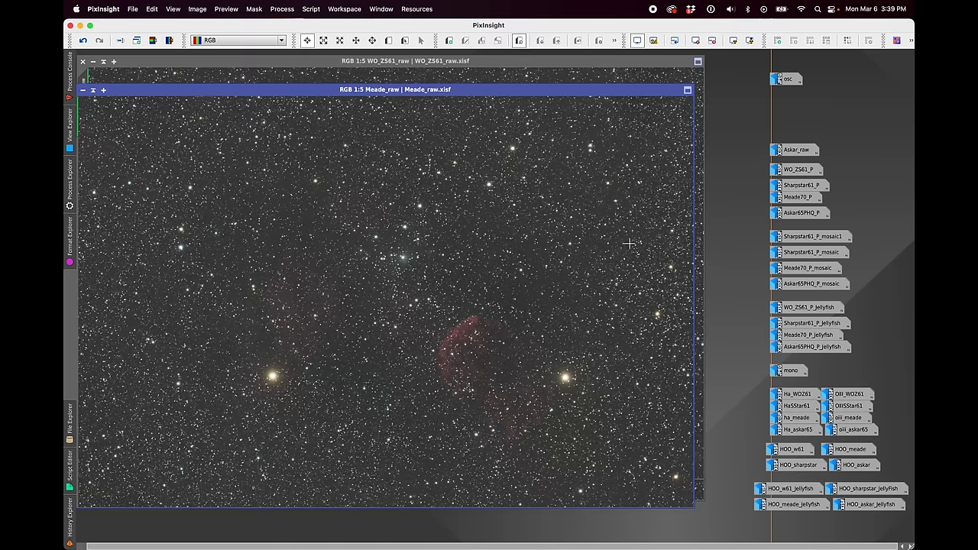
View the Askar_raw image, and minimize all four raw telescope images to clear the workspace.
double_click(797, 152)
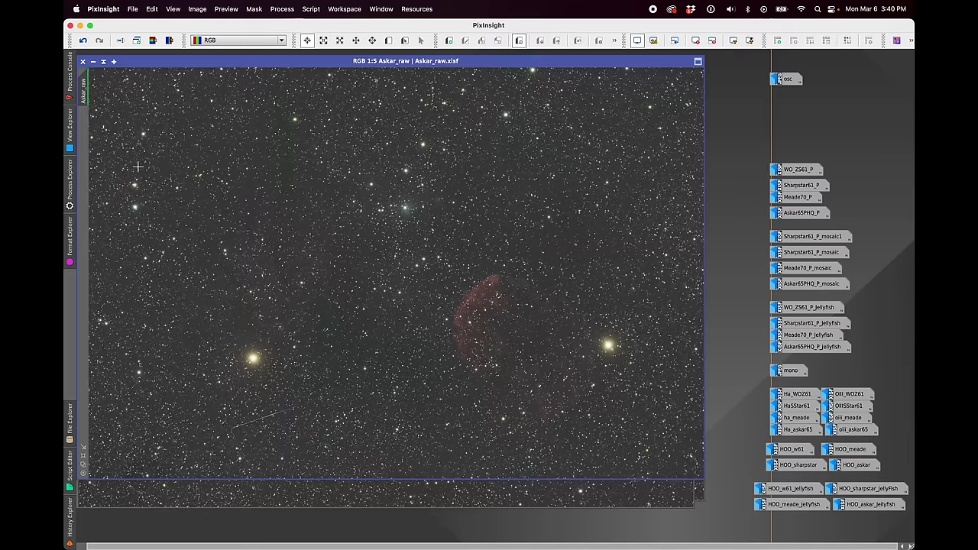
click(92, 62)
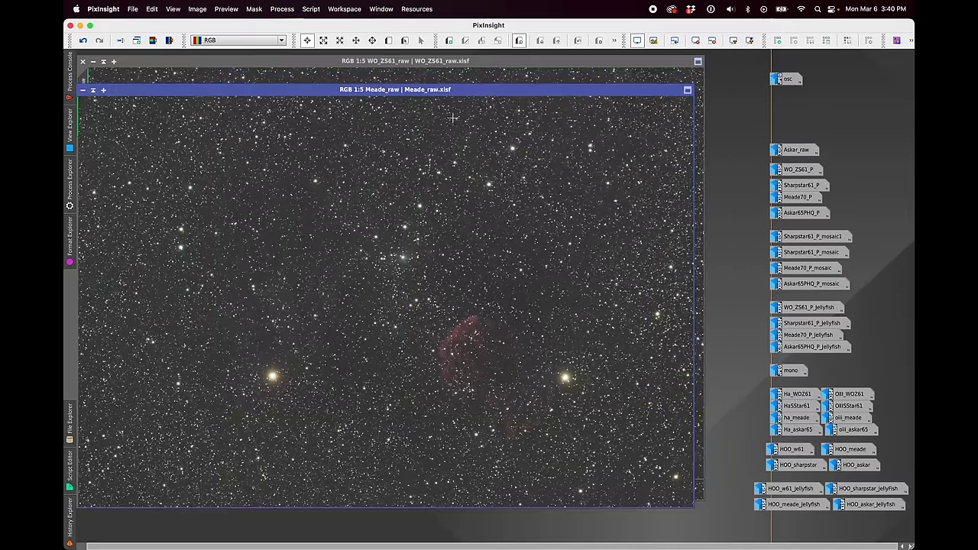
click(92, 90)
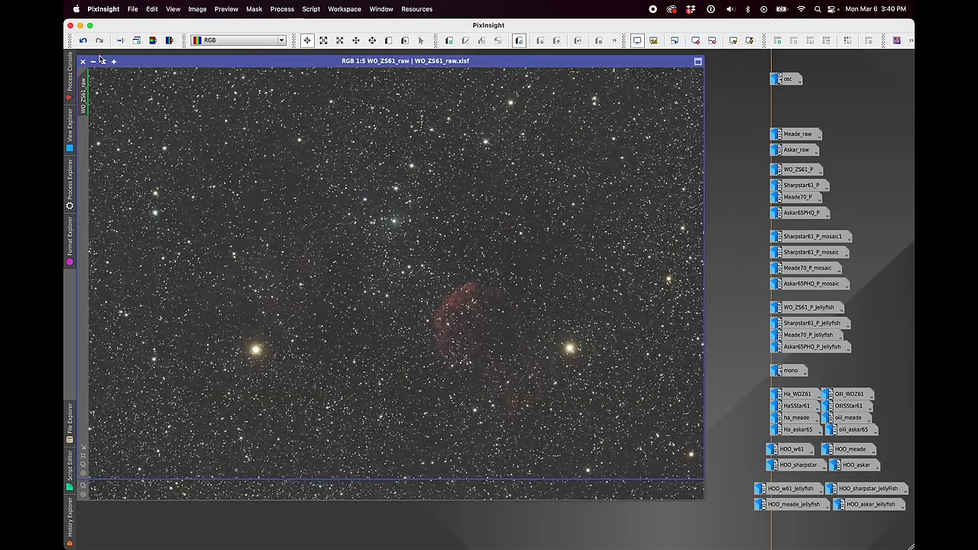
click(93, 61)
click(93, 82)
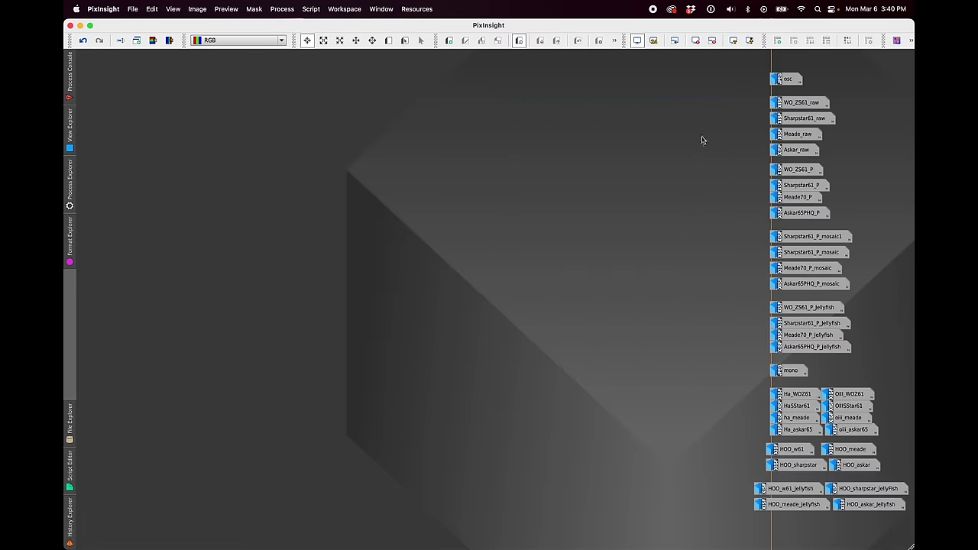
Open the processed images WO_ZS61_P, Sharpstar61_P, Meade70_P and Askar65PHQ_P one after another for comparison.
double_click(796, 171)
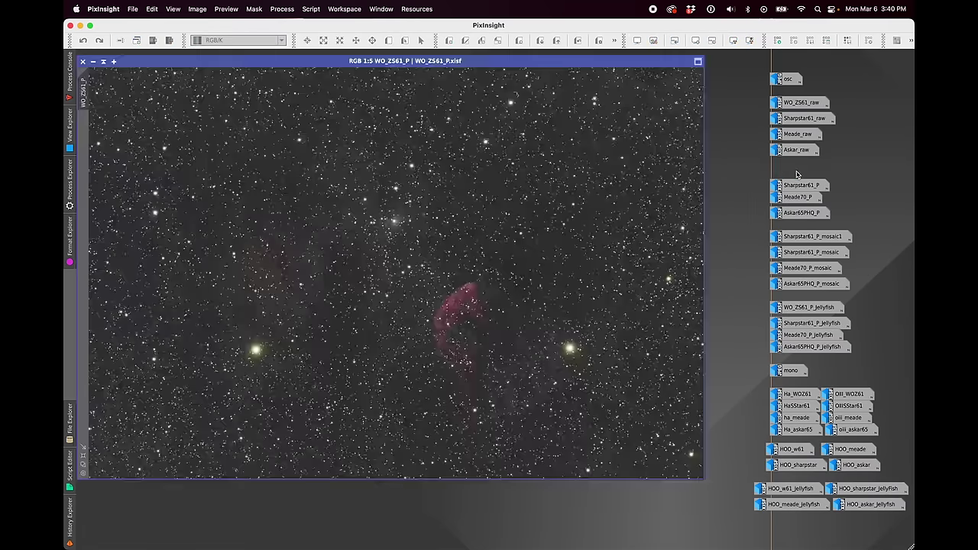
mouse_move(807, 189)
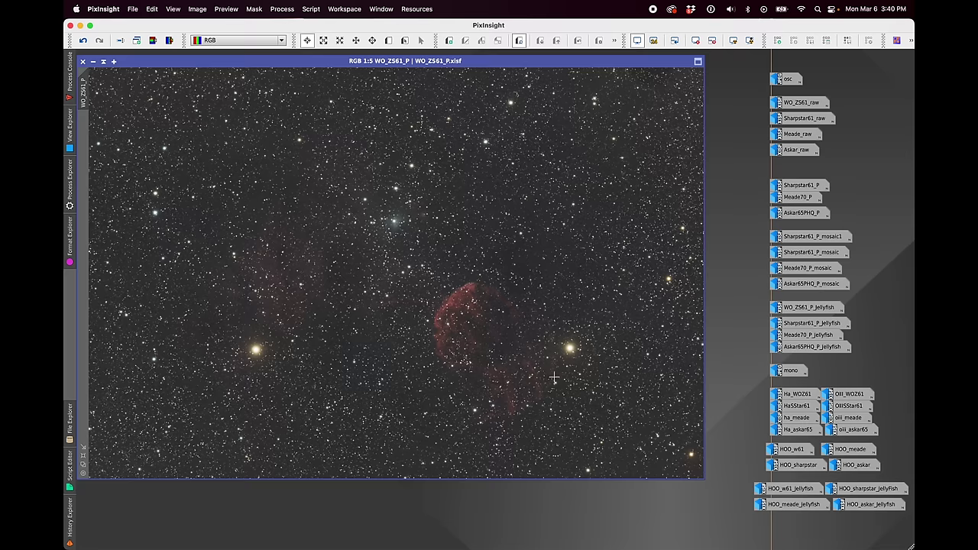
double_click(798, 184)
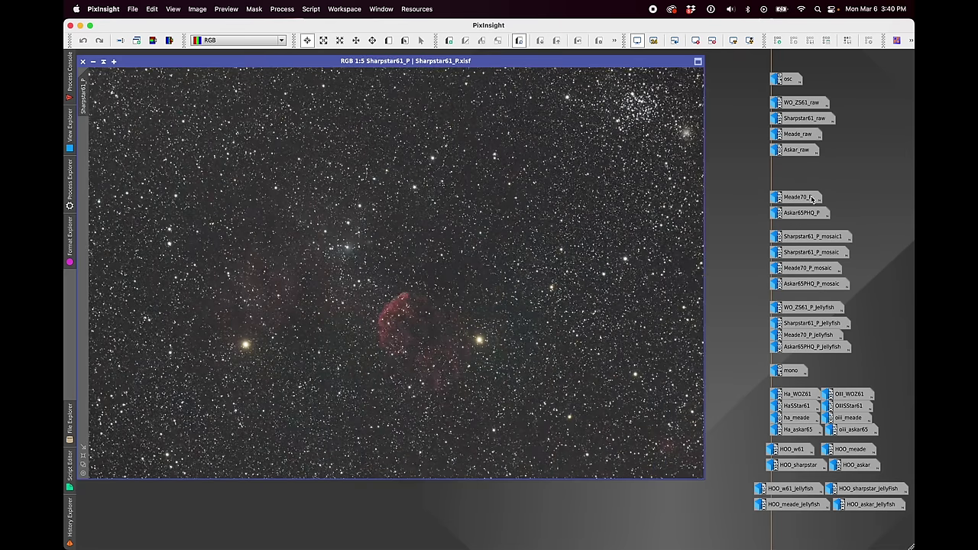
double_click(812, 199)
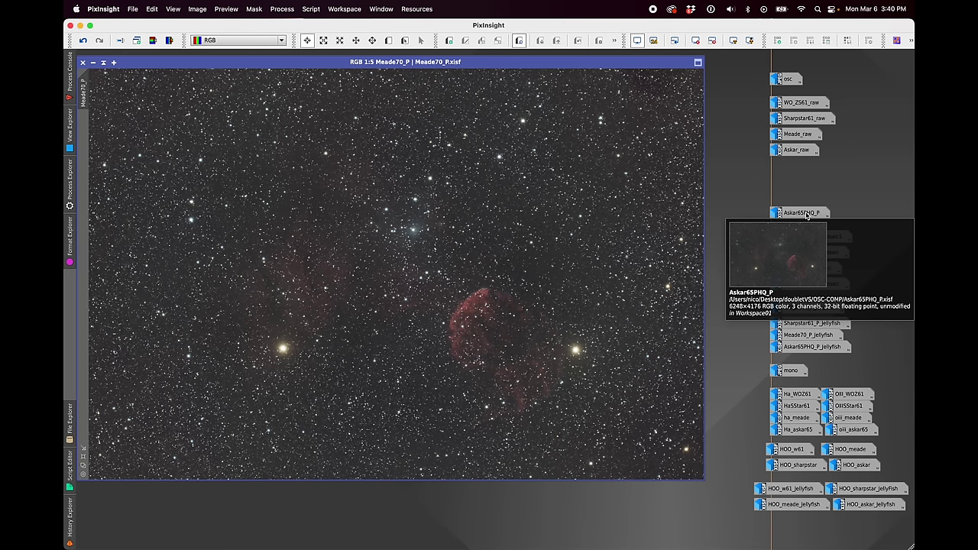
double_click(807, 215)
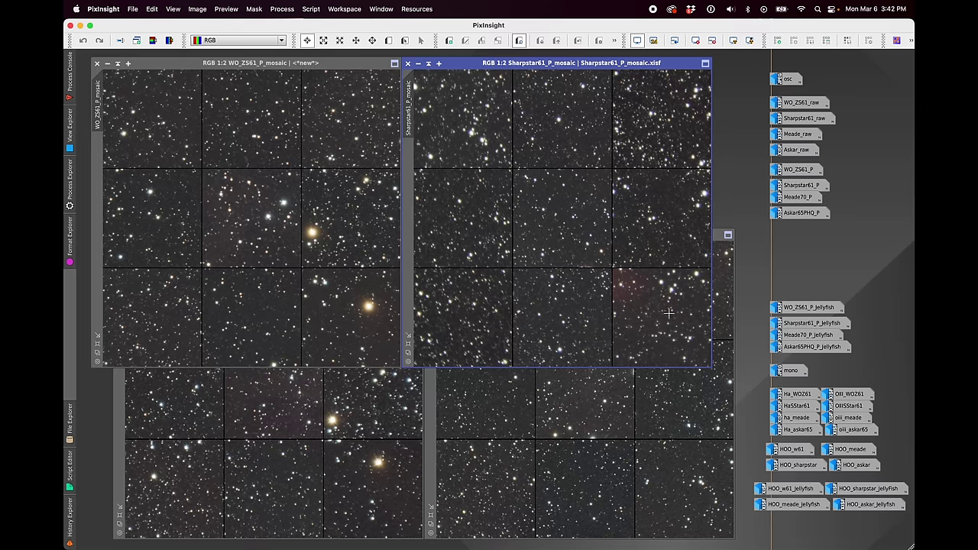
Locate the AberrationInspector script among the image analysis scripts without running it.
click(311, 10)
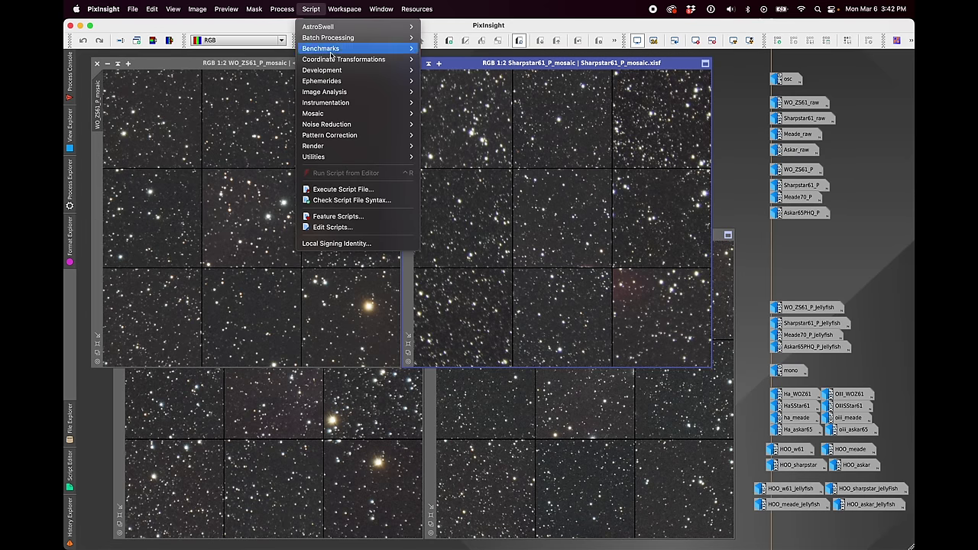
mouse_move(337, 29)
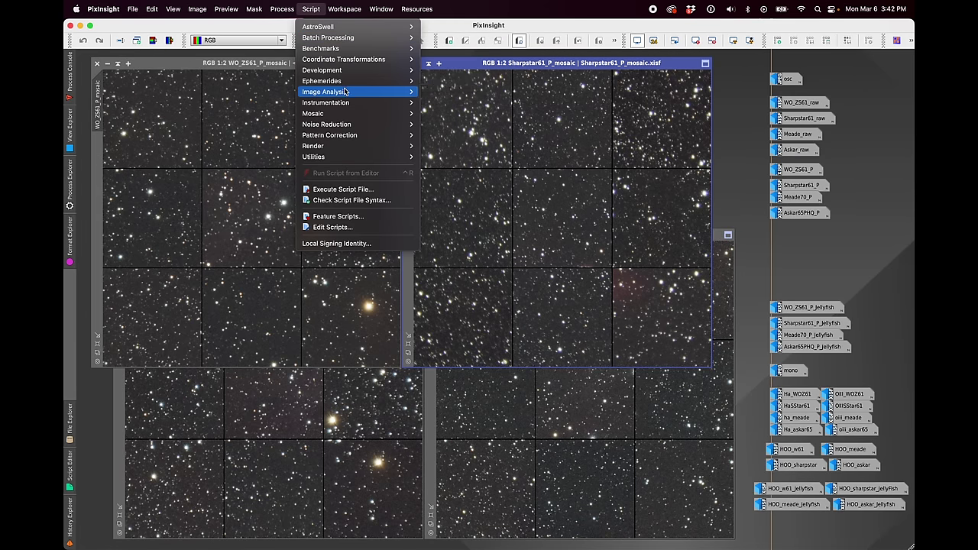
mouse_move(345, 93)
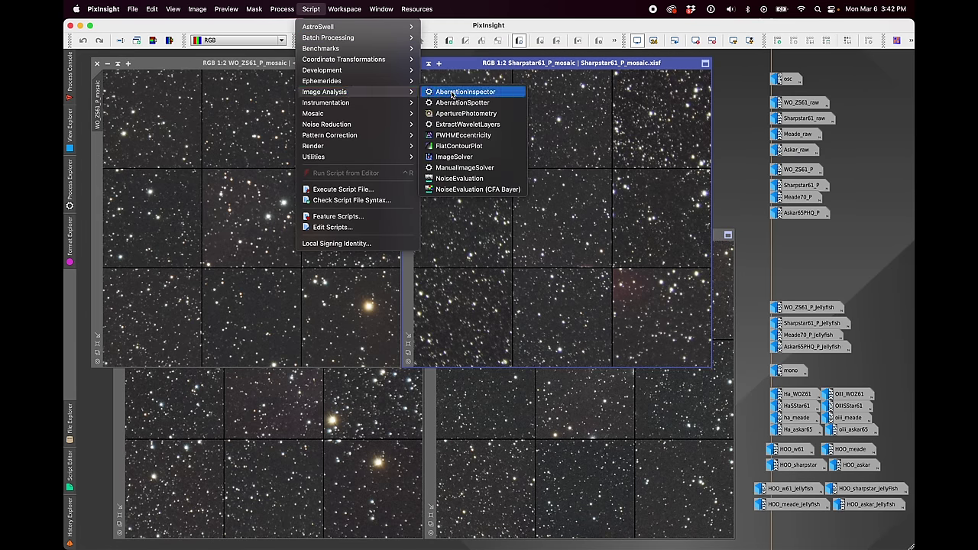
click(239, 169)
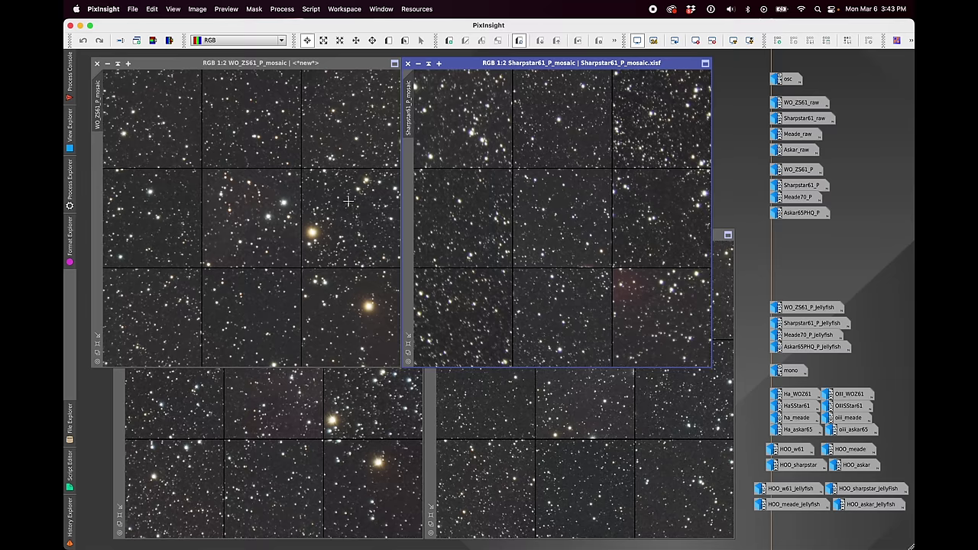
Compare star shapes across the WO_ZS61_P, Sharpstar61_P and Meade70_P mosaics by bringing each one forward.
click(308, 87)
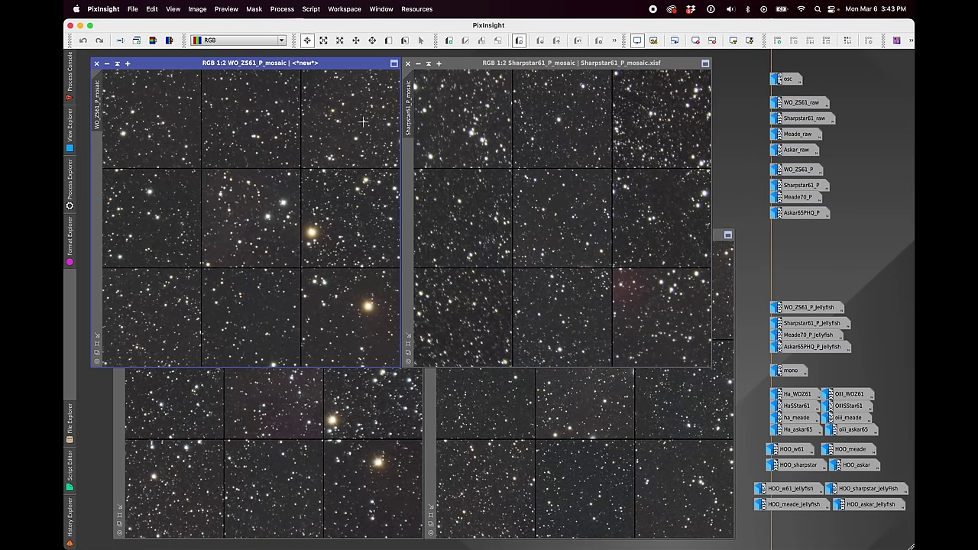
click(583, 65)
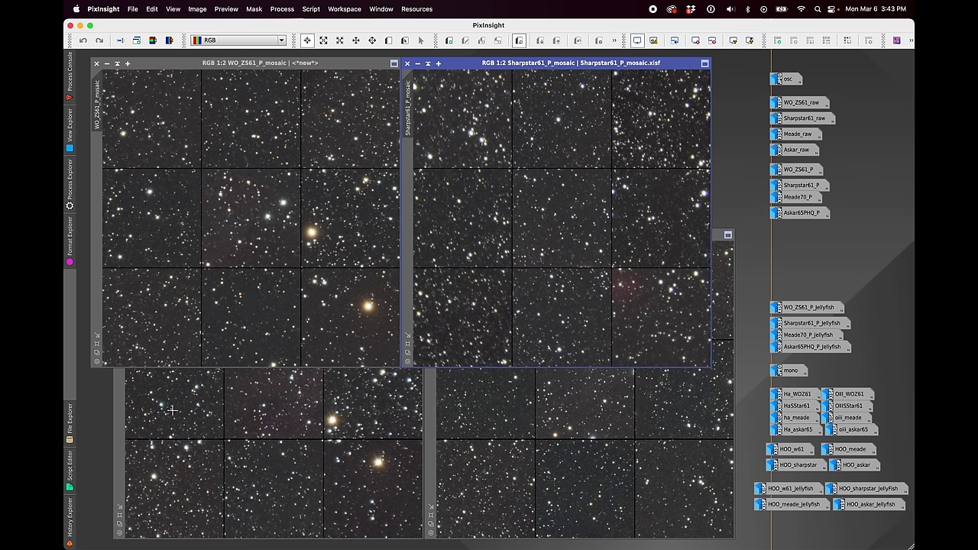
click(203, 412)
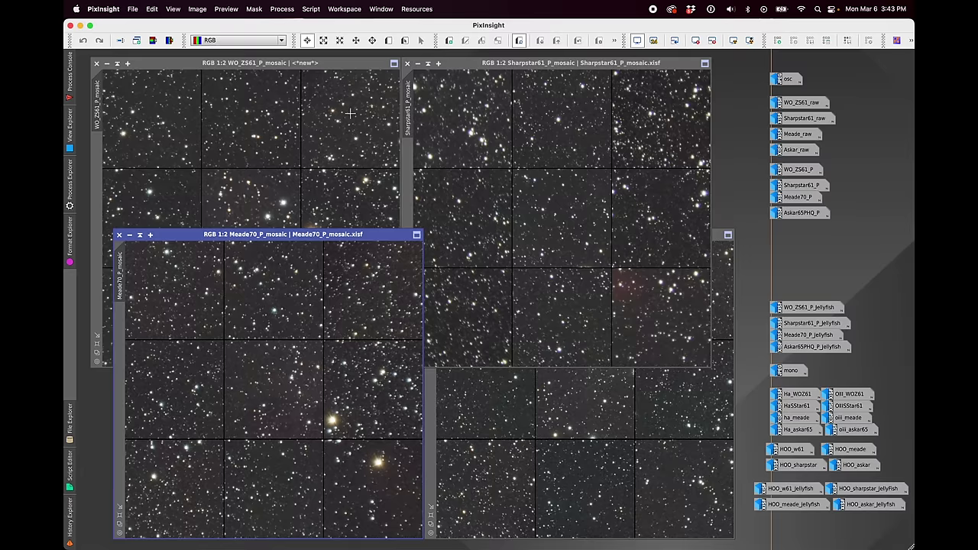
click(357, 66)
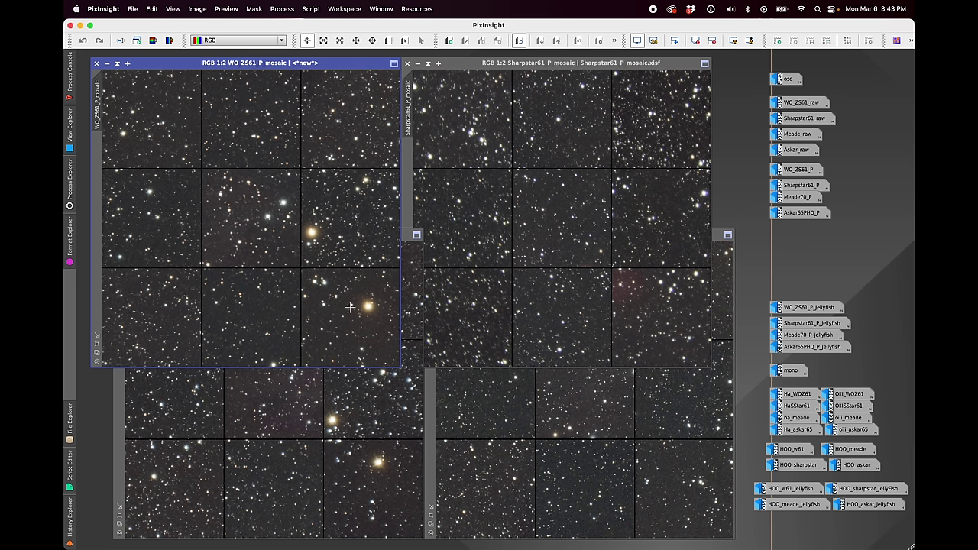
click(333, 443)
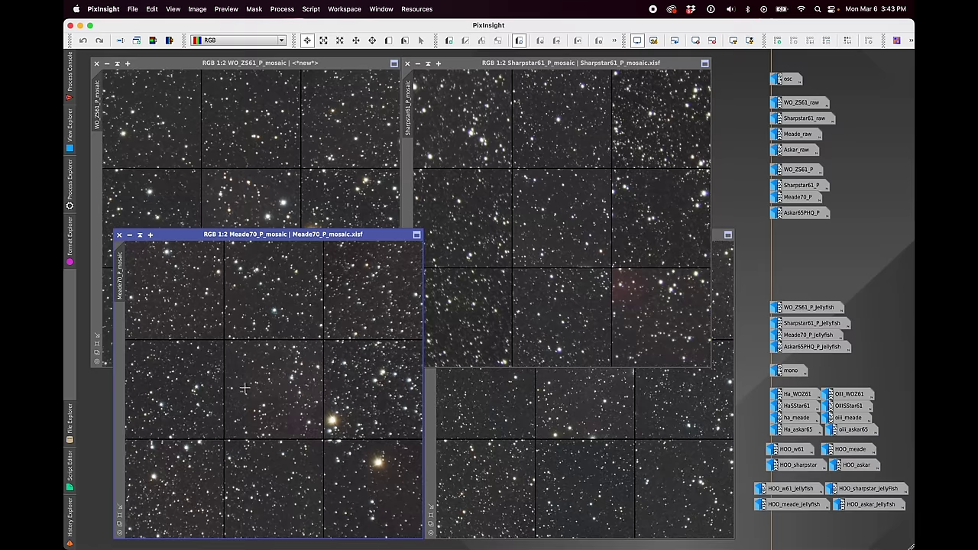
Compare star shapes in the WO_ZS61_P, Meade70_P and Askar65PHQ_P mosaics by bringing each forward, and minimize the Askar65PHQ_P mosaic.
click(290, 66)
click(273, 417)
click(546, 420)
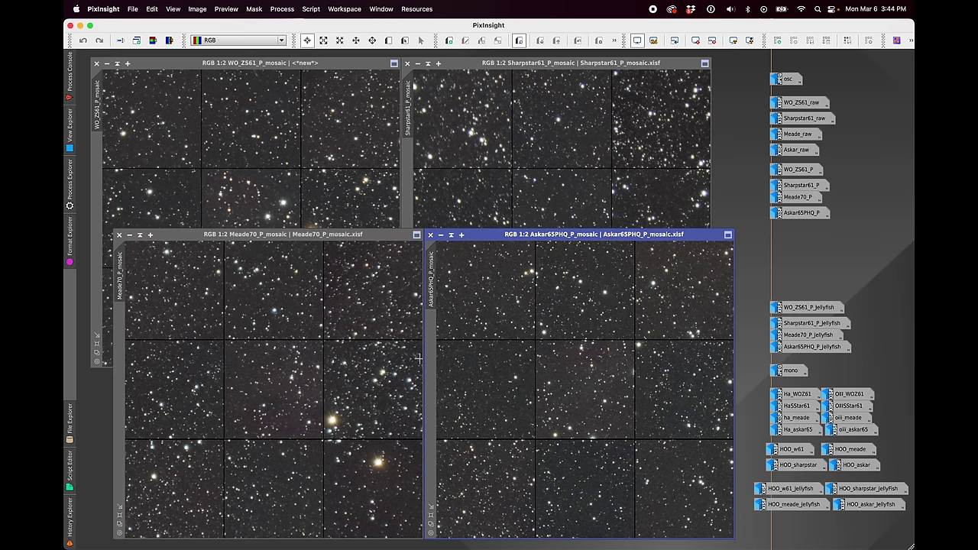
click(441, 235)
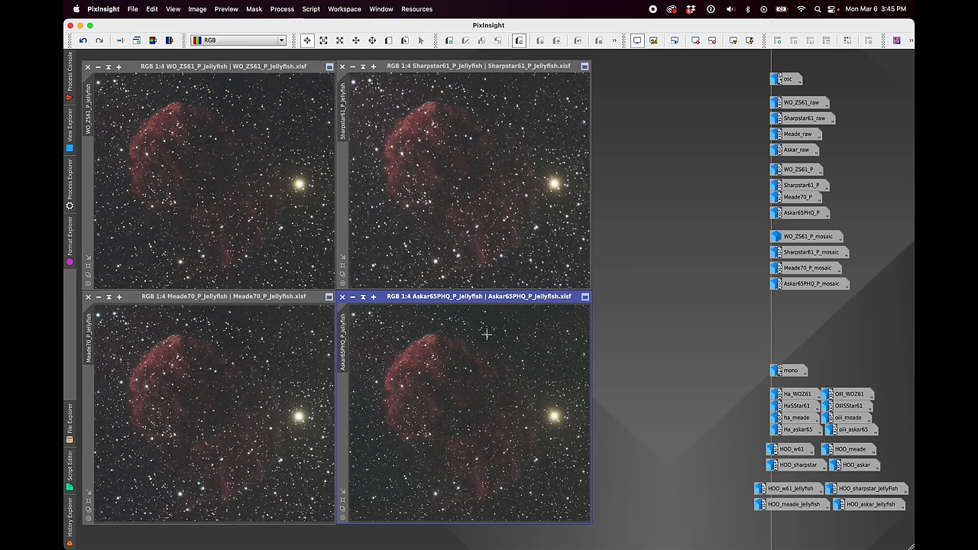
Compare the Jellyfish Nebula close-ups by activating Sharpstar61_P_Jellyfish, WO_ZS61_P_Jellyfish and Meade70_P_Jellyfish in turn.
click(471, 73)
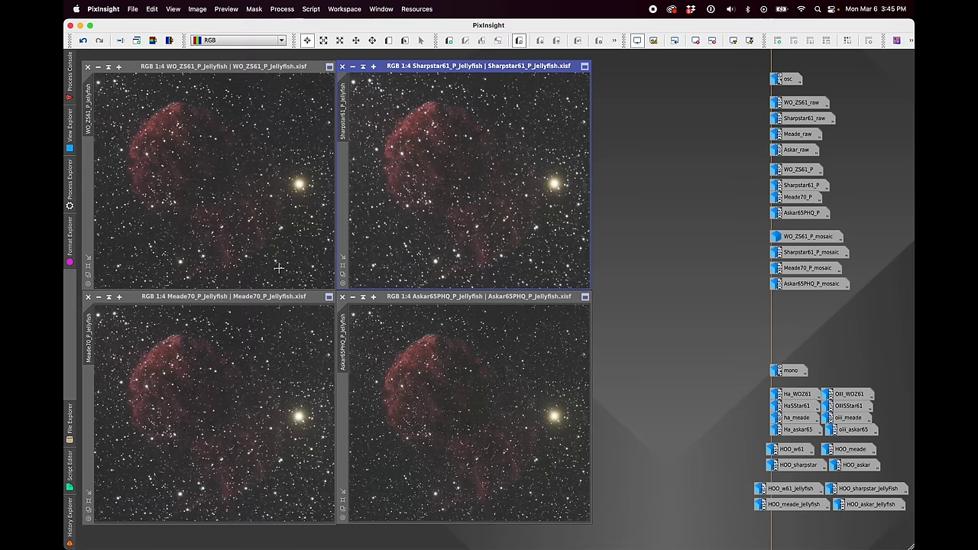
click(219, 68)
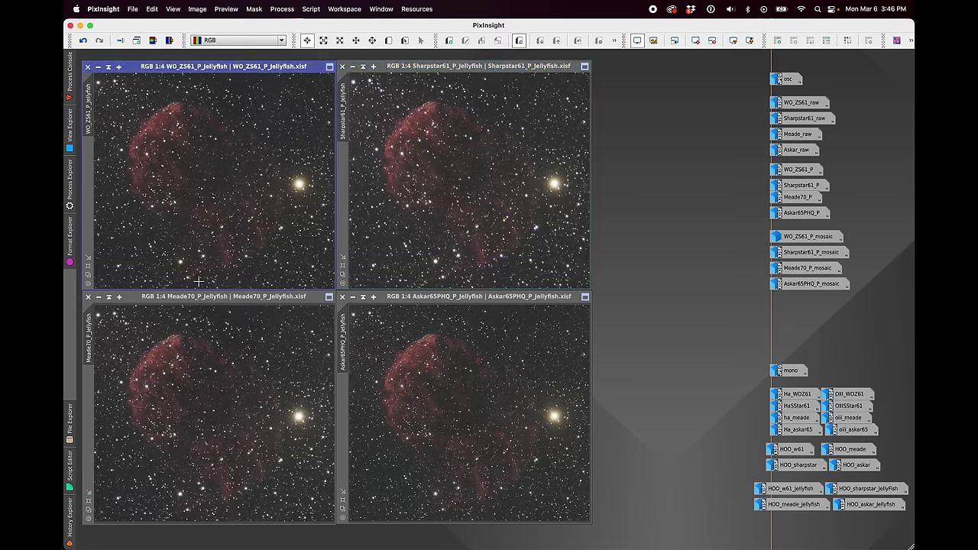
click(196, 309)
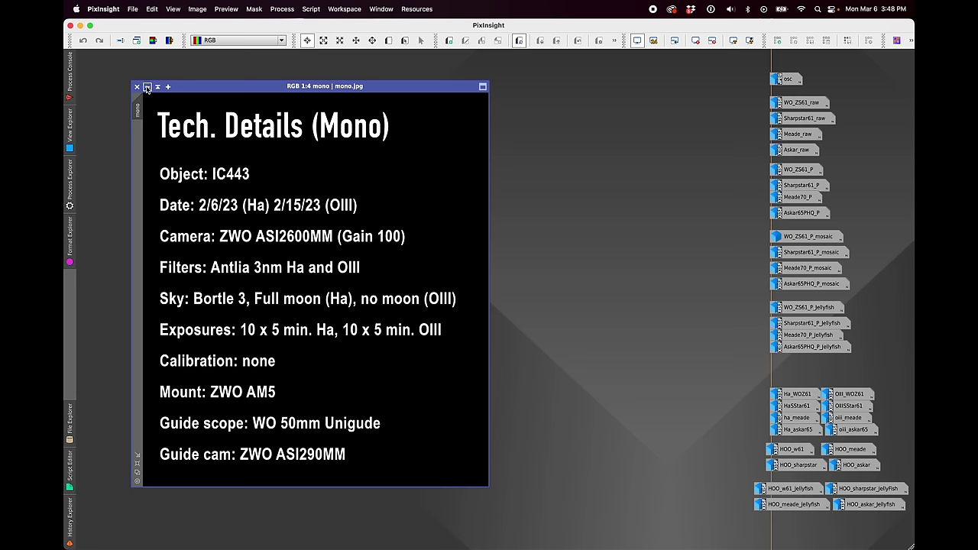
Minimize the mono technical details, open Ha_WOZ61, HaSStar61, ha_meade and Ha_askar65, and reposition Ha_askar65 so the other title bars stay accessible.
click(147, 87)
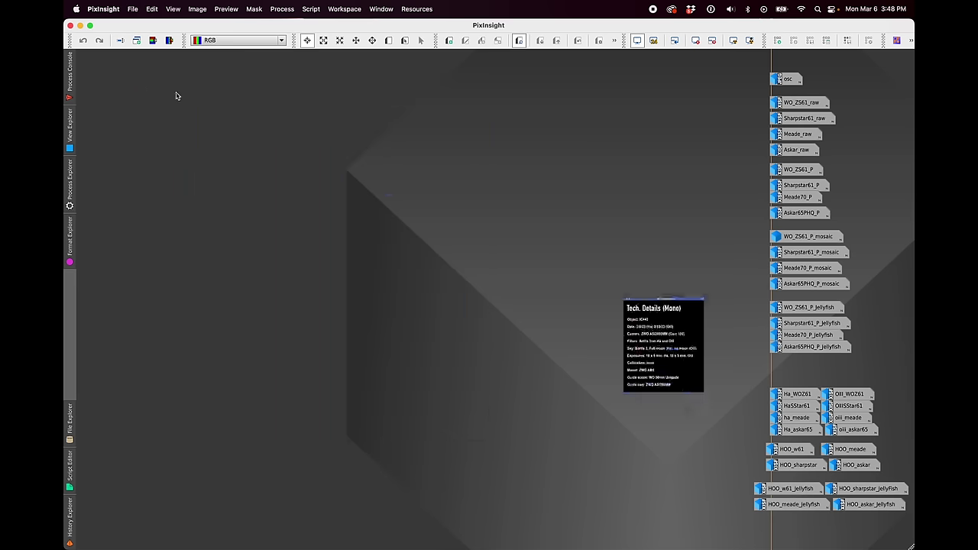
double_click(797, 395)
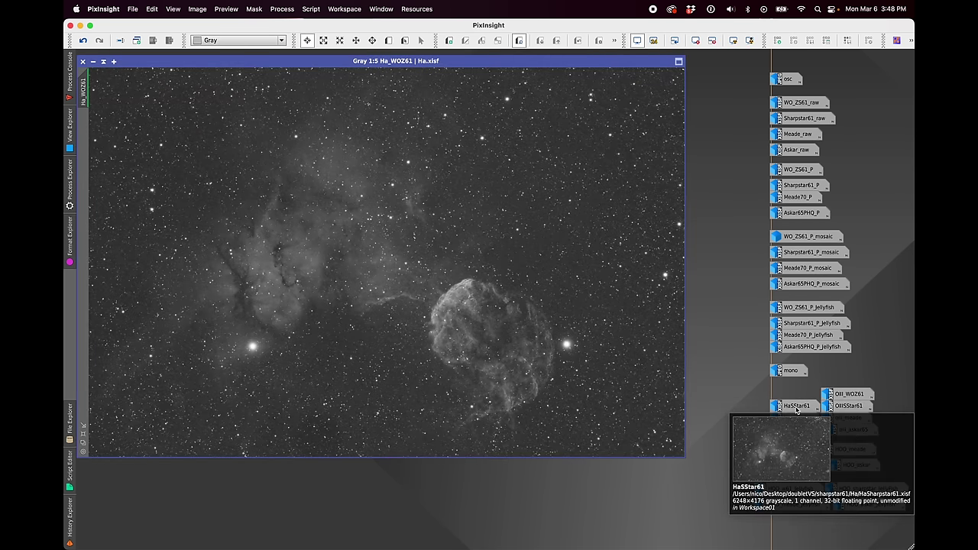
double_click(797, 408)
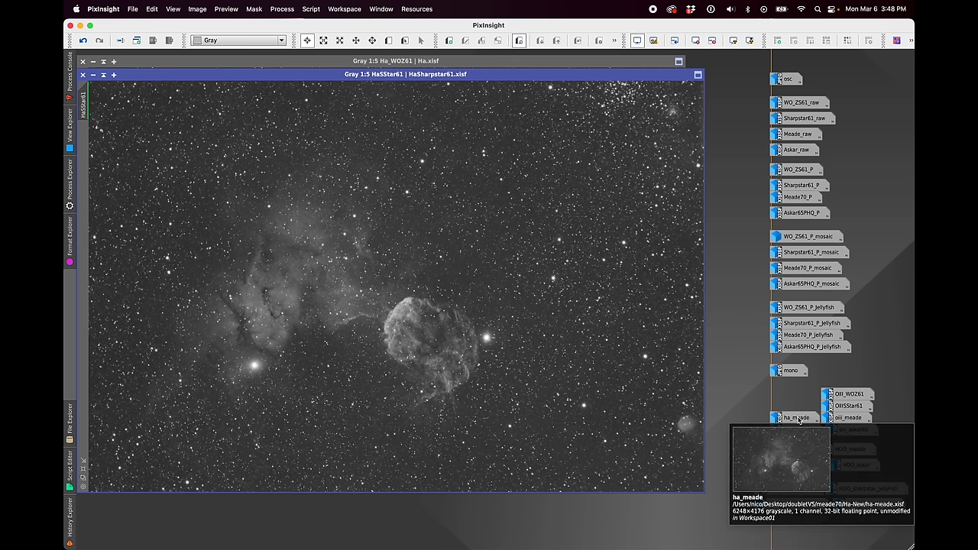
double_click(799, 420)
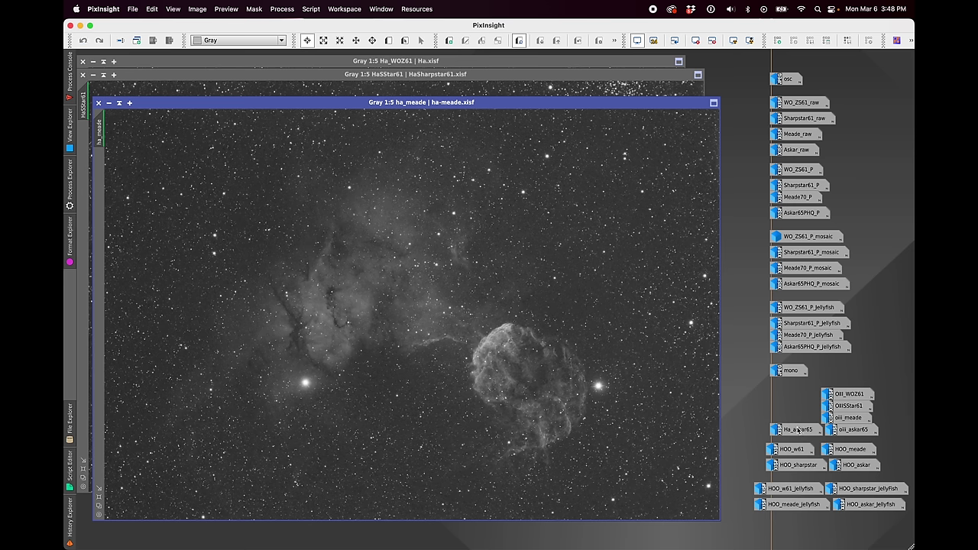
double_click(798, 431)
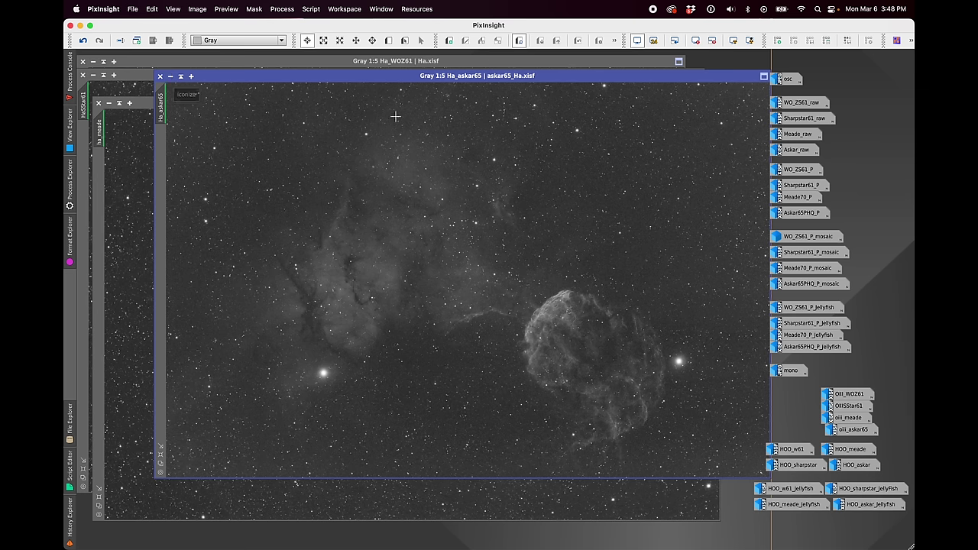
drag(403, 79, 341, 126)
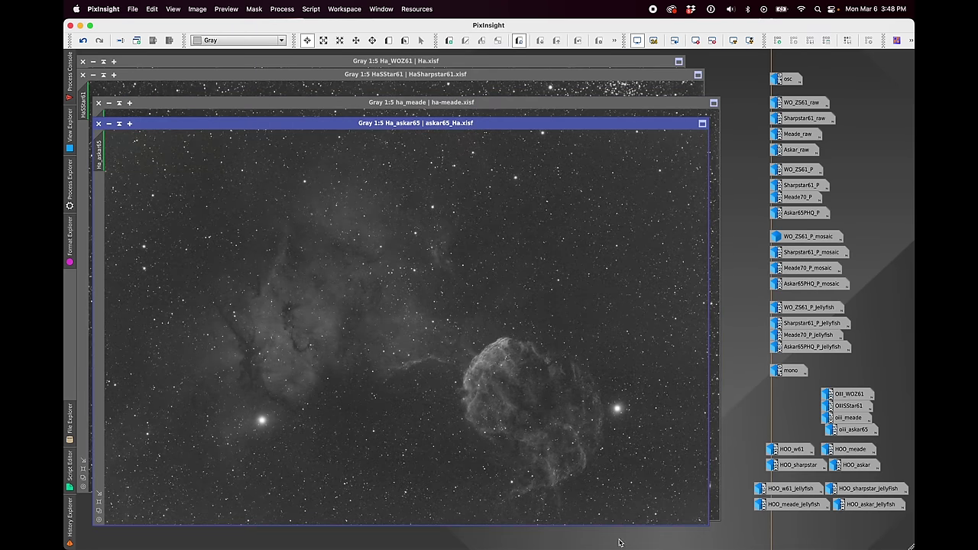
Compare field of view and nebula detail between HaSStar61 and Ha_askar65 by alternately bringing them to the front.
click(328, 78)
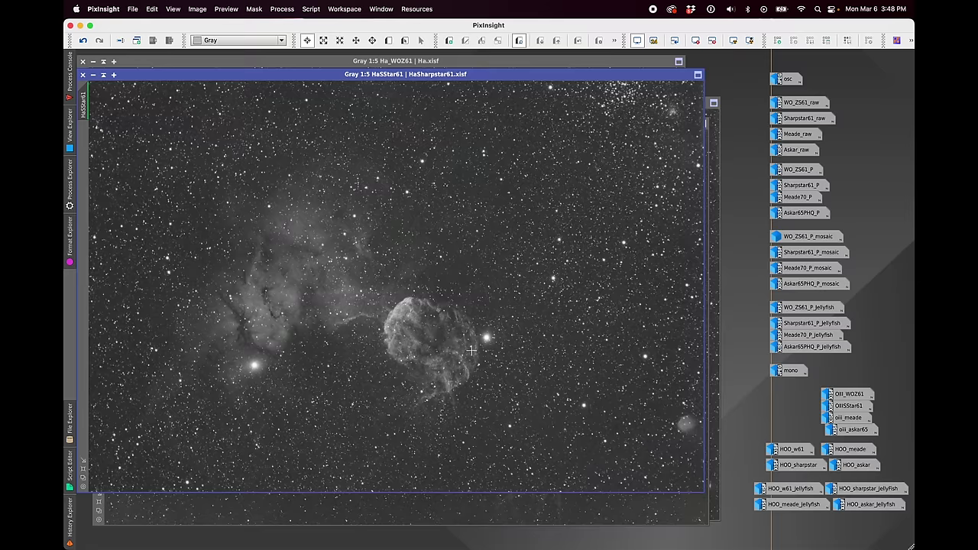
click(395, 506)
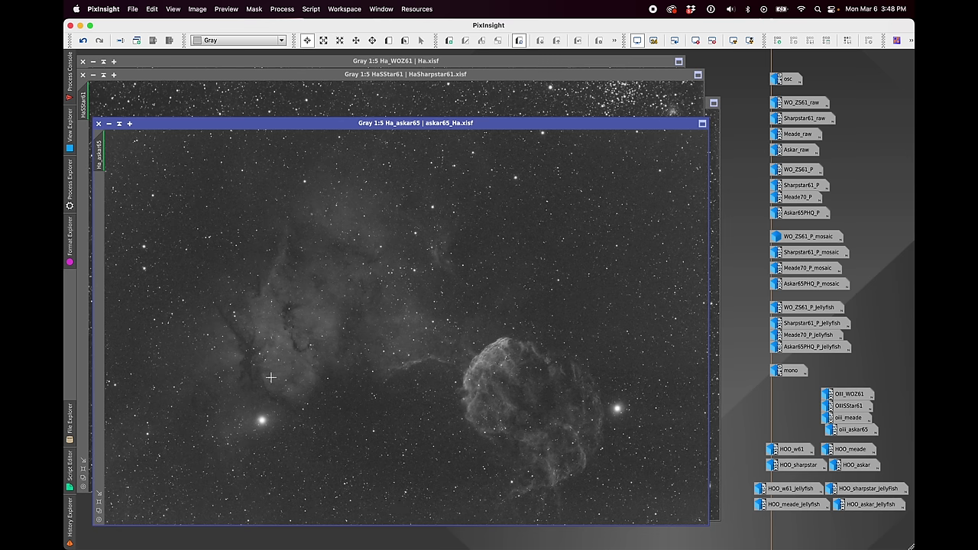
click(383, 77)
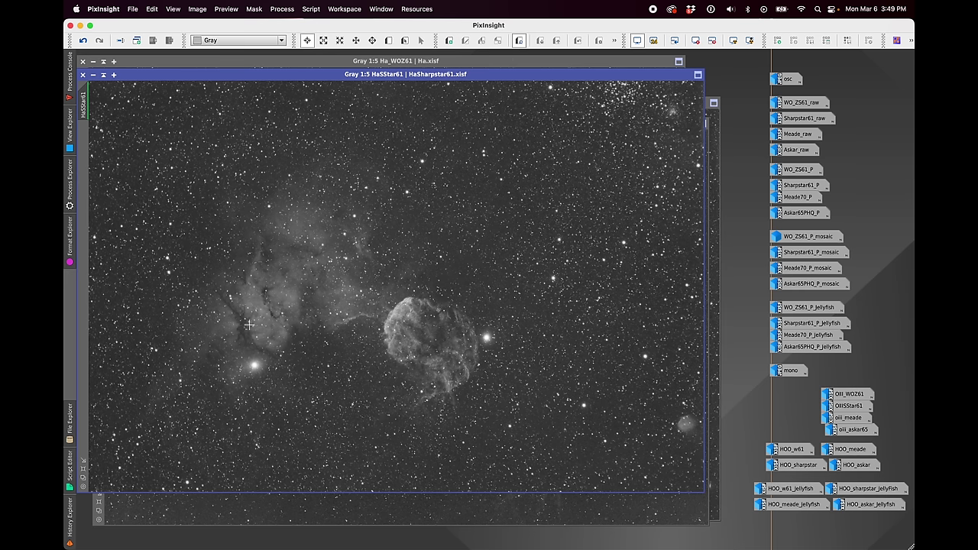
click(374, 506)
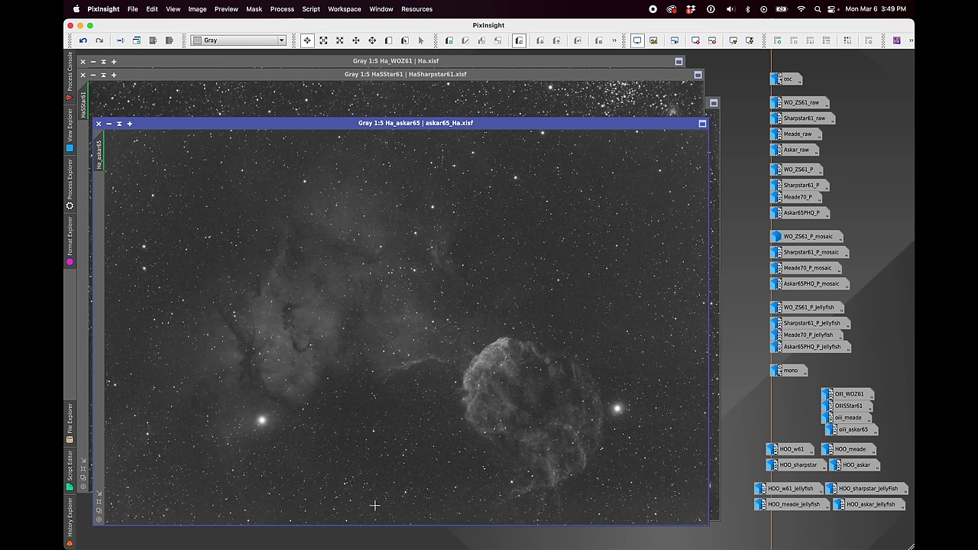
Minimize the Ha_askar65, HaSStar61, ha_meade and Ha_WOZ61 images to clear the workspace.
click(109, 123)
click(93, 74)
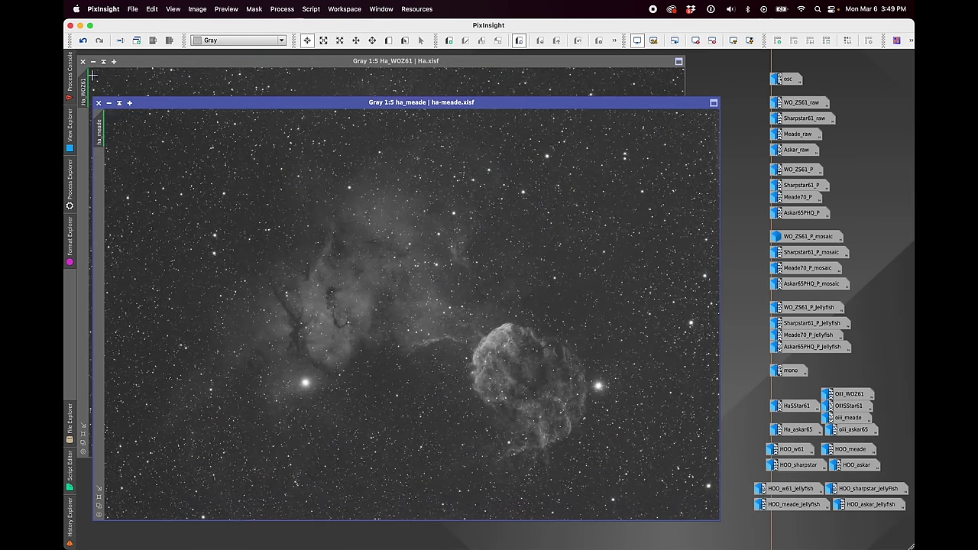
click(109, 102)
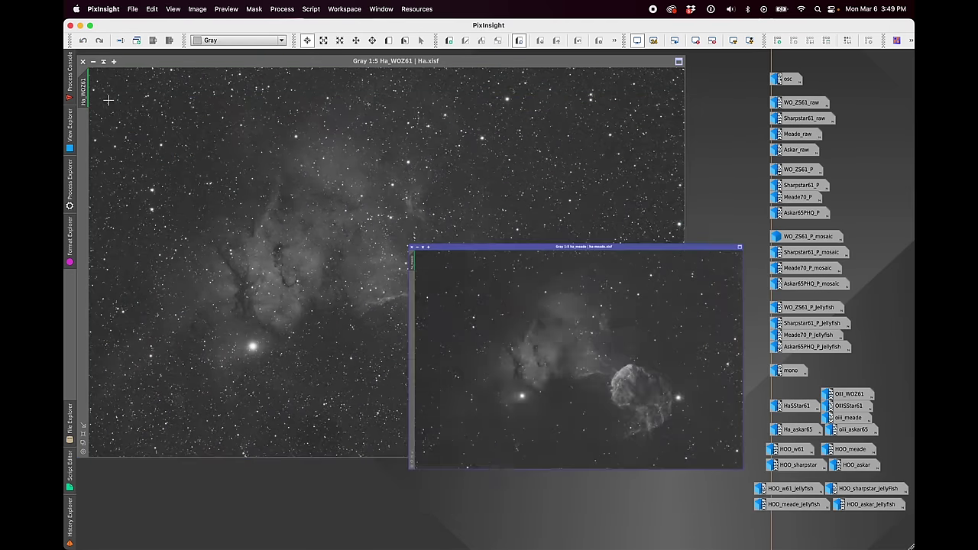
click(93, 63)
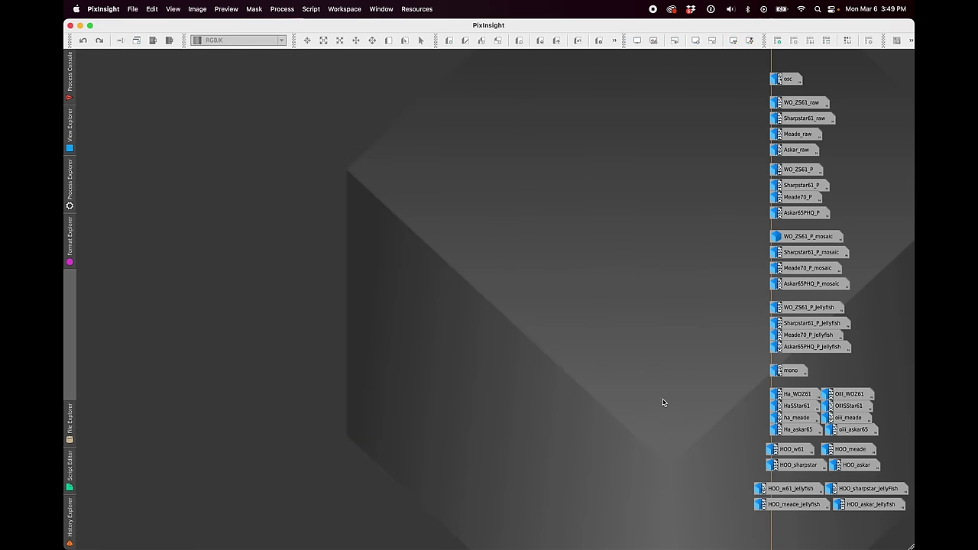
Open OIII_WOZ61 and OIIISStar61 and compare them by bringing each one to the front.
double_click(855, 395)
double_click(853, 406)
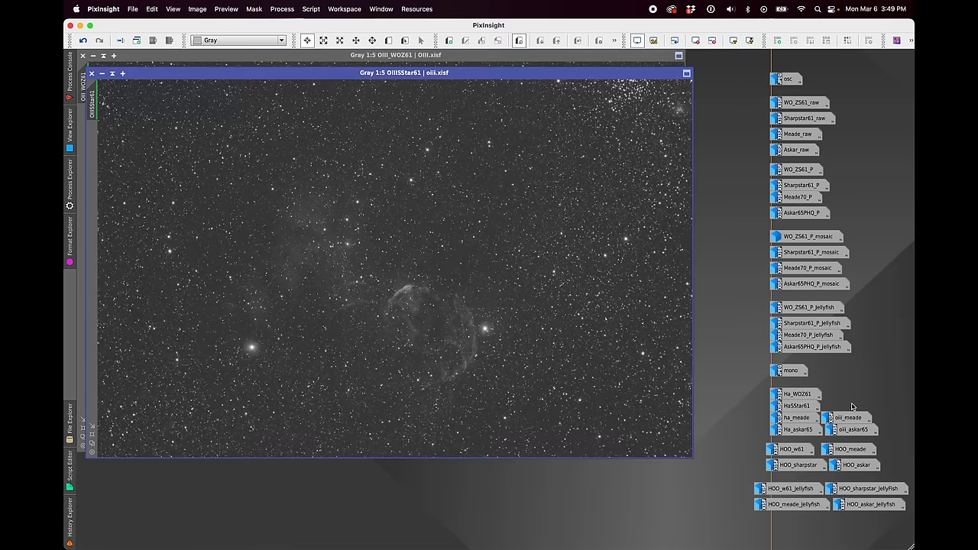
click(501, 59)
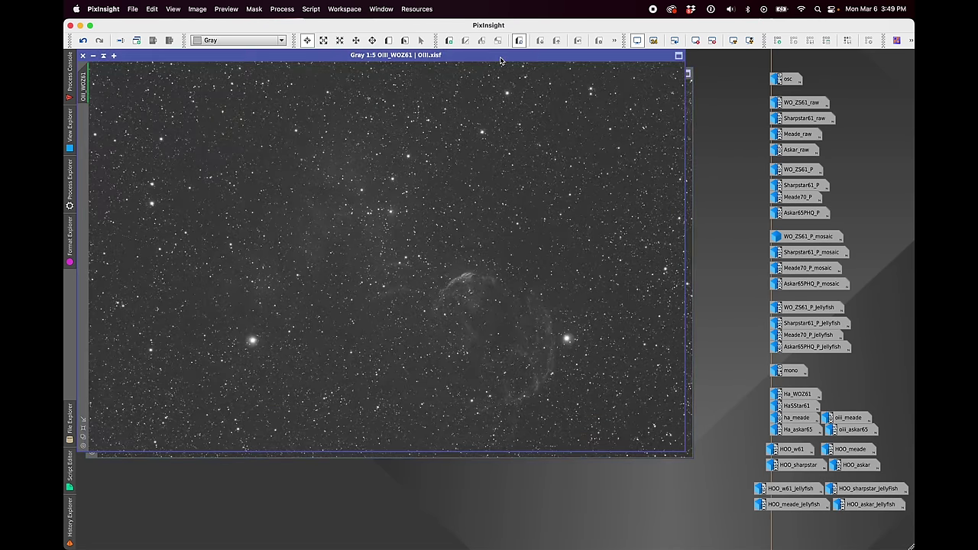
click(689, 217)
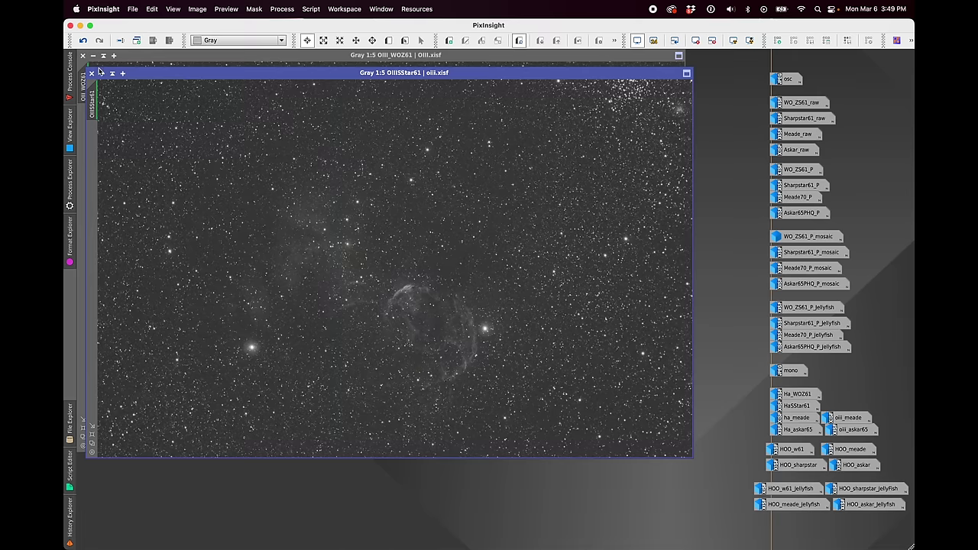
Open oiii_meade and oiii_askar65, and compare oiii_meade, OIIISStar61 and OIII_WOZ61 by bringing each one forward.
double_click(846, 422)
double_click(851, 430)
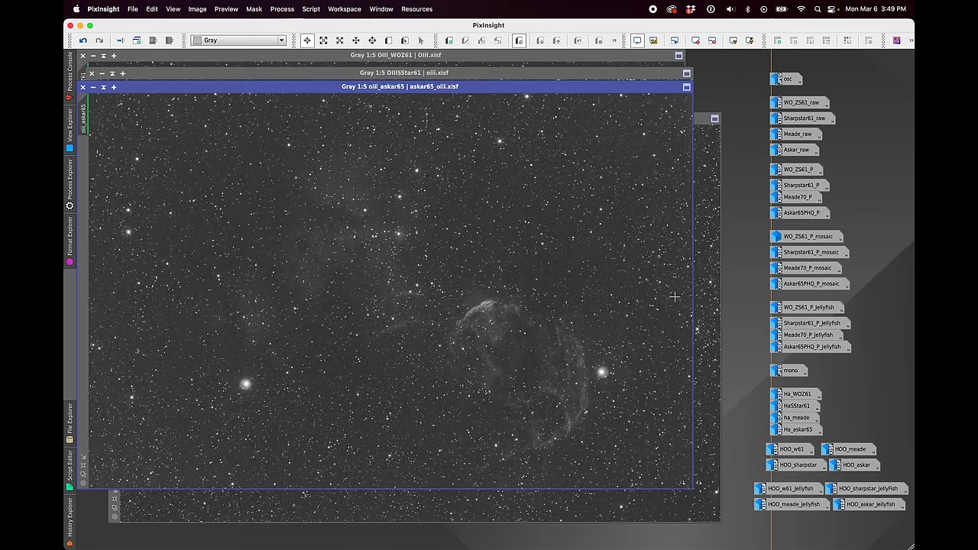
click(706, 295)
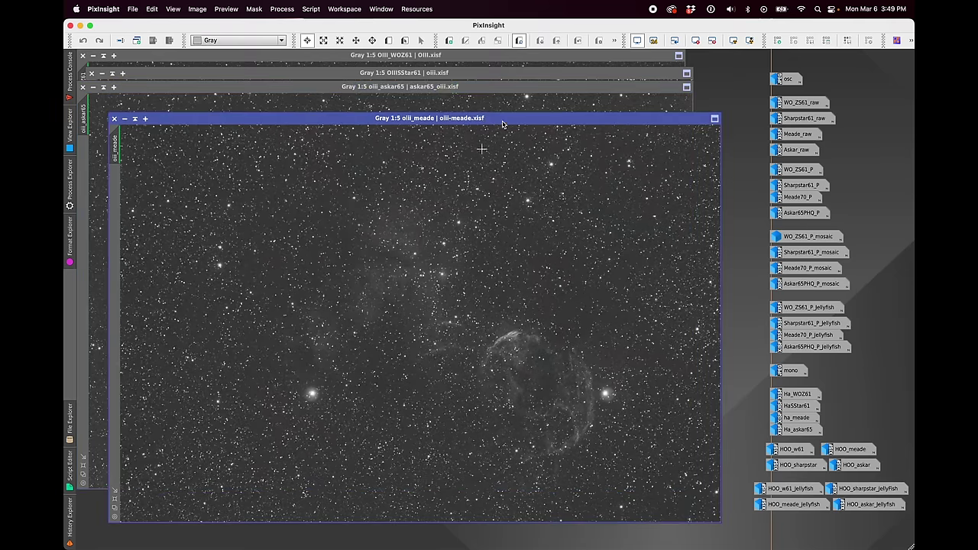
click(534, 75)
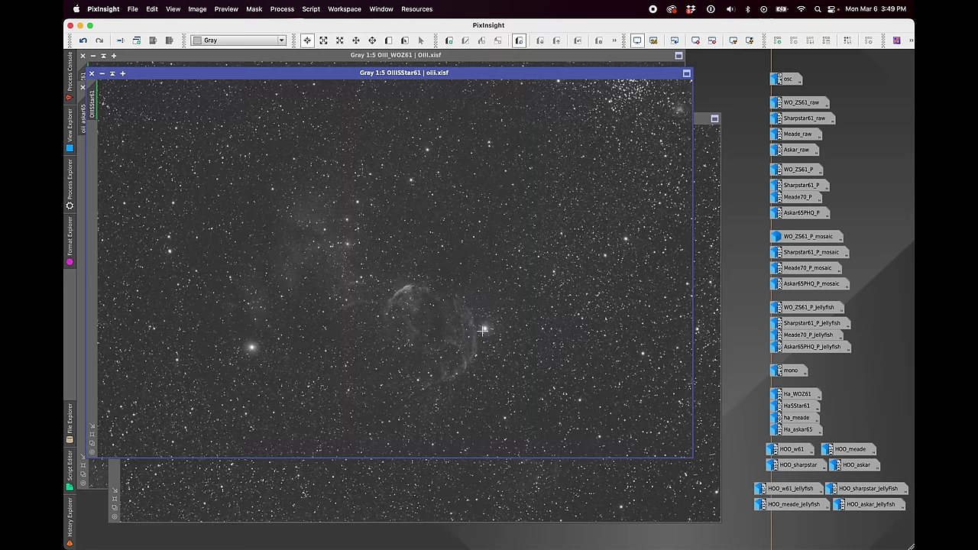
click(541, 57)
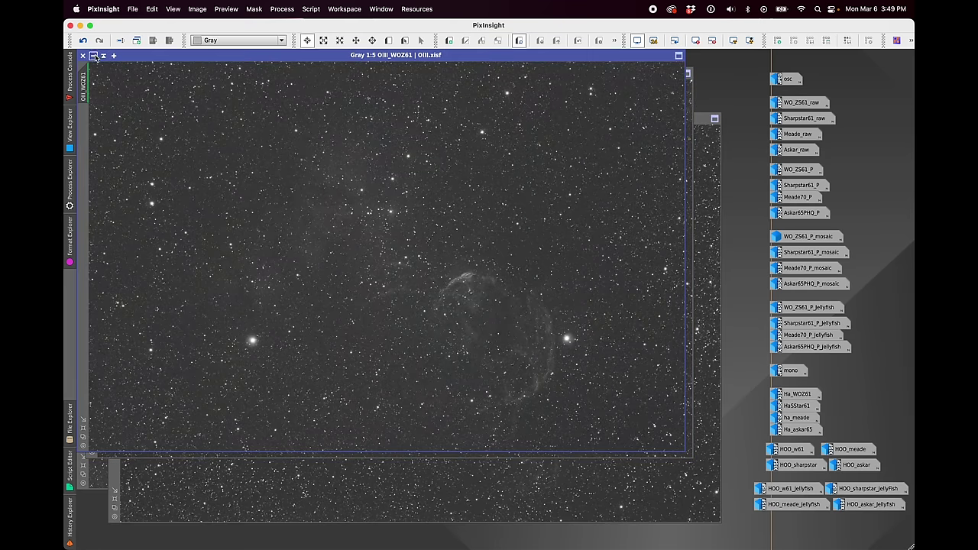
Minimize the OIII_WOZ61, OIIISStar61, oiii_meade and oiii_askar65 images to clear the workspace.
click(93, 55)
click(101, 74)
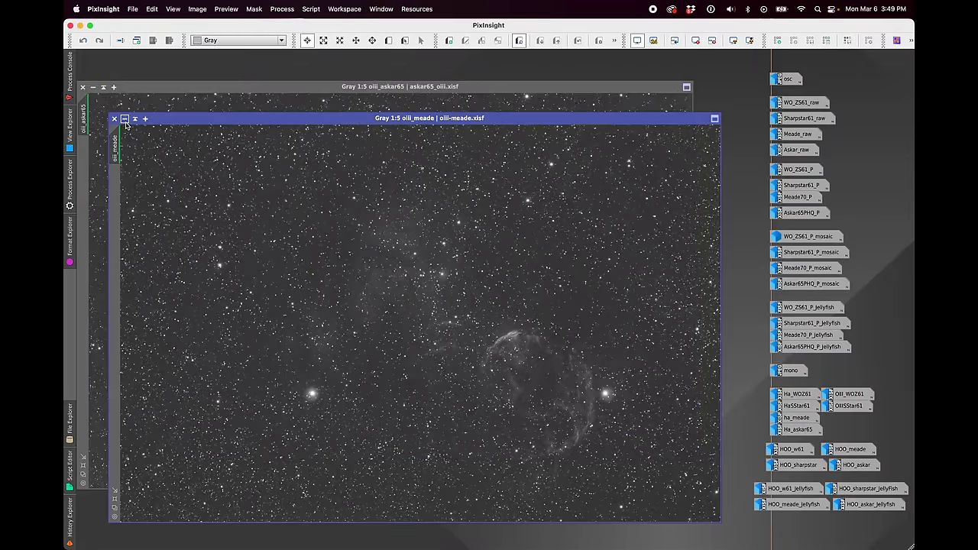
click(125, 118)
click(93, 87)
Open the color composites HOO_w61, HOO_meade, HOO_sharpstar and HOO_askar one after another.
double_click(791, 449)
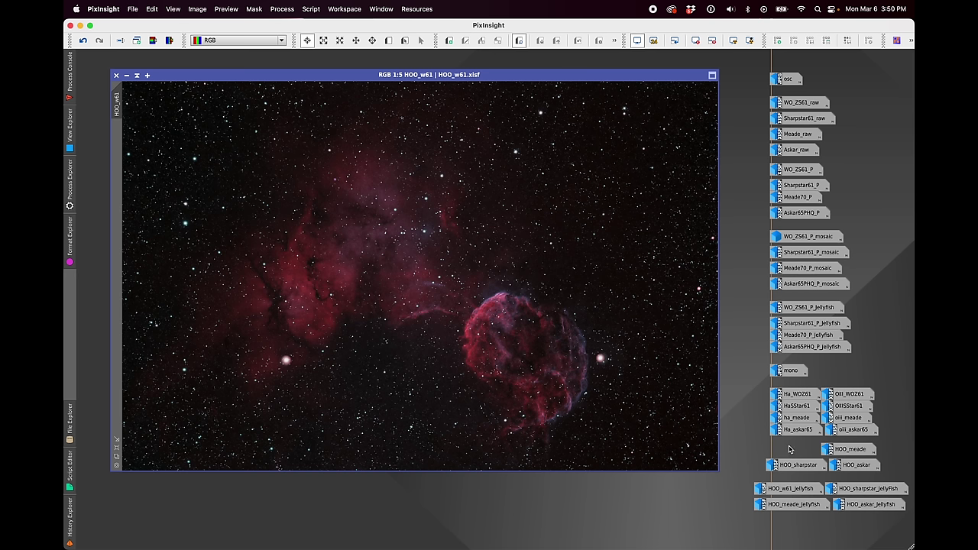
double_click(851, 452)
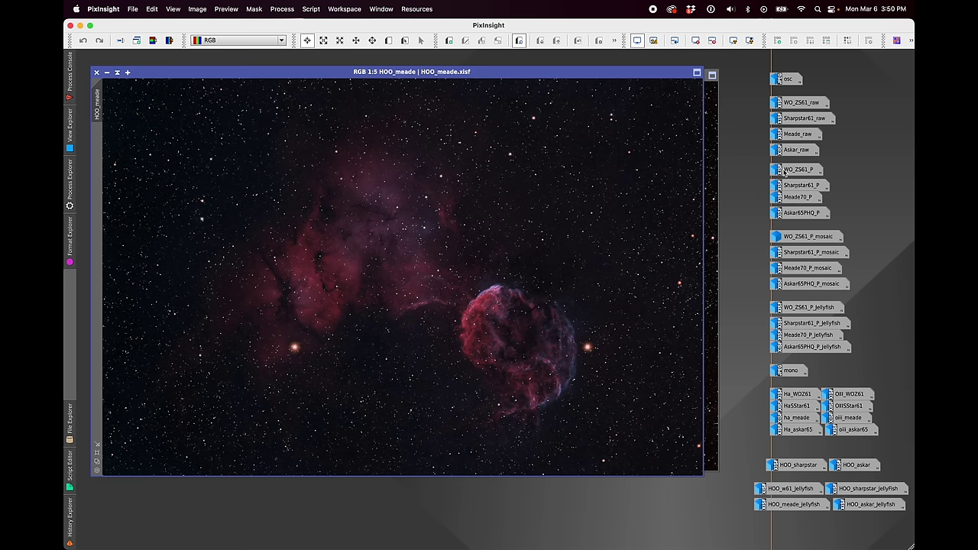
double_click(793, 466)
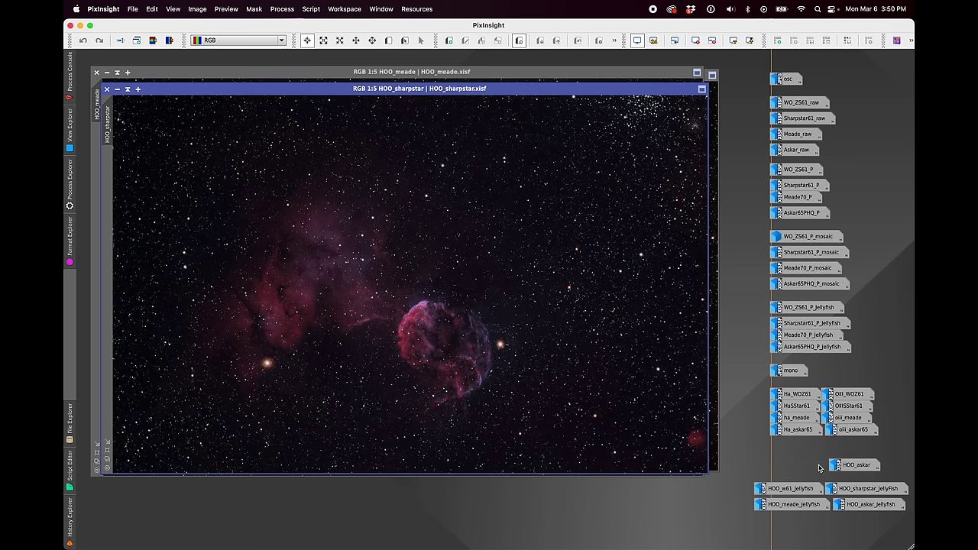
double_click(856, 466)
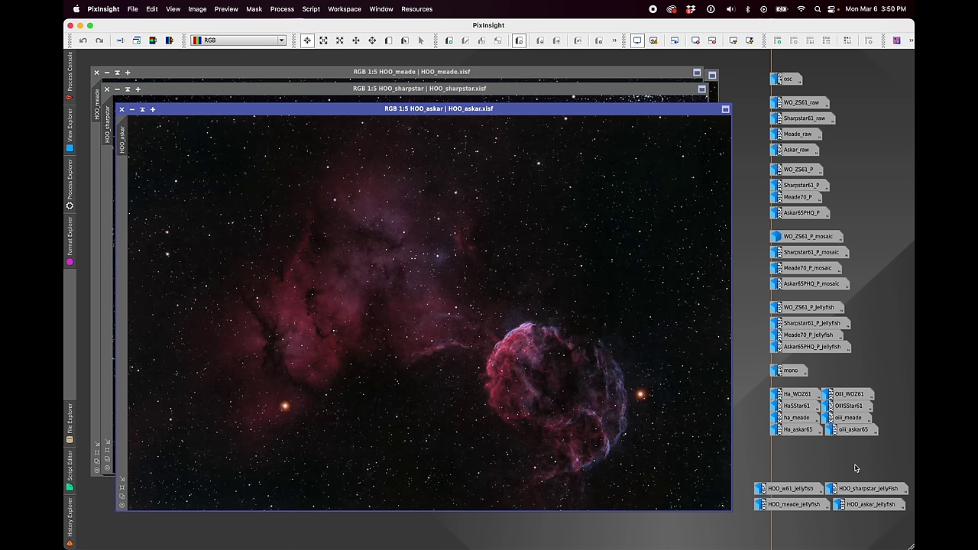
Compare HOO_askar against HOO_sharpstar, and minimize HOO_askar, HOO_sharpstar and HOO_meade in turn to view HOO_w61.
click(132, 110)
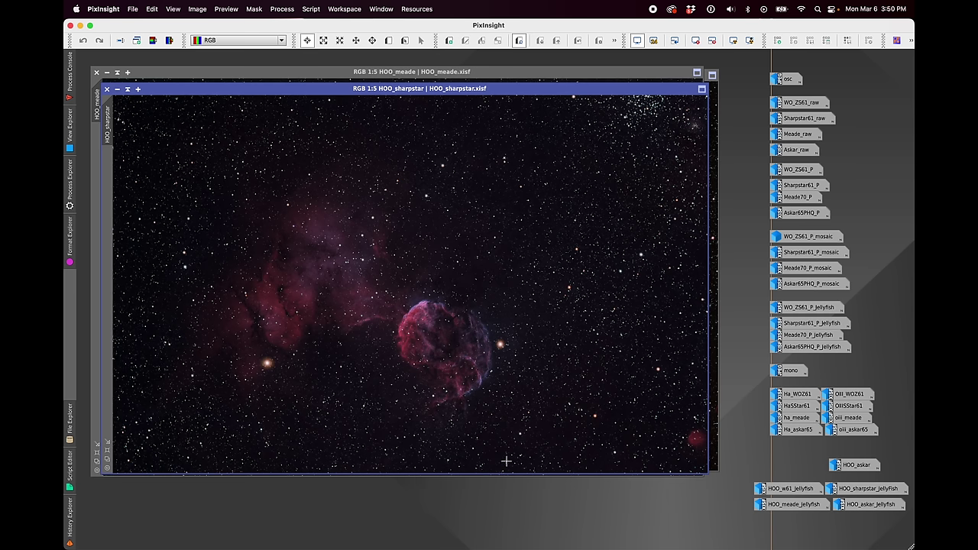
double_click(863, 466)
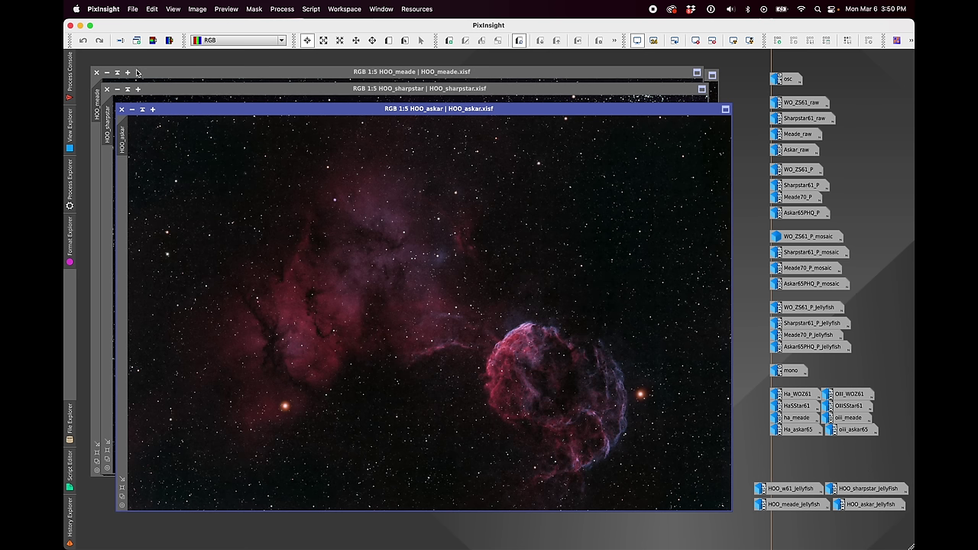
click(132, 109)
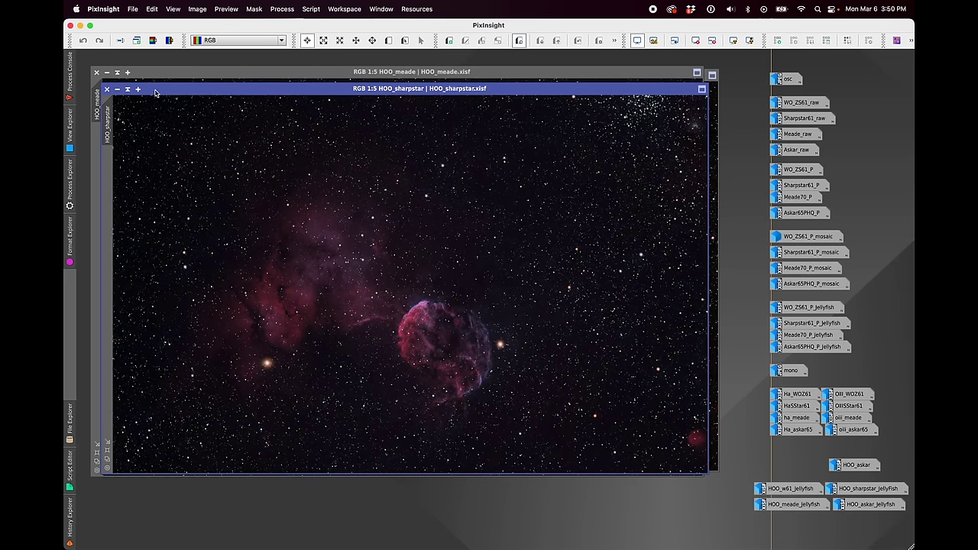
click(116, 90)
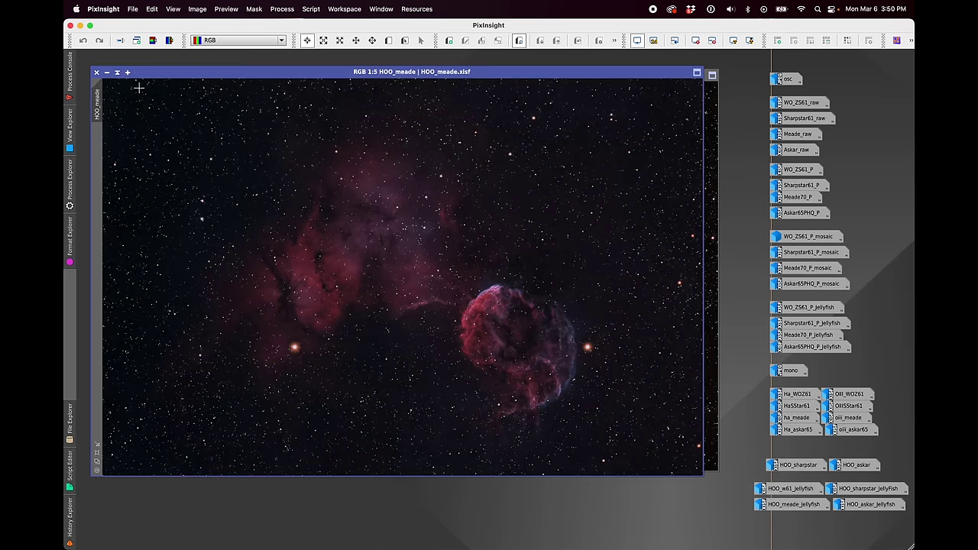
click(107, 73)
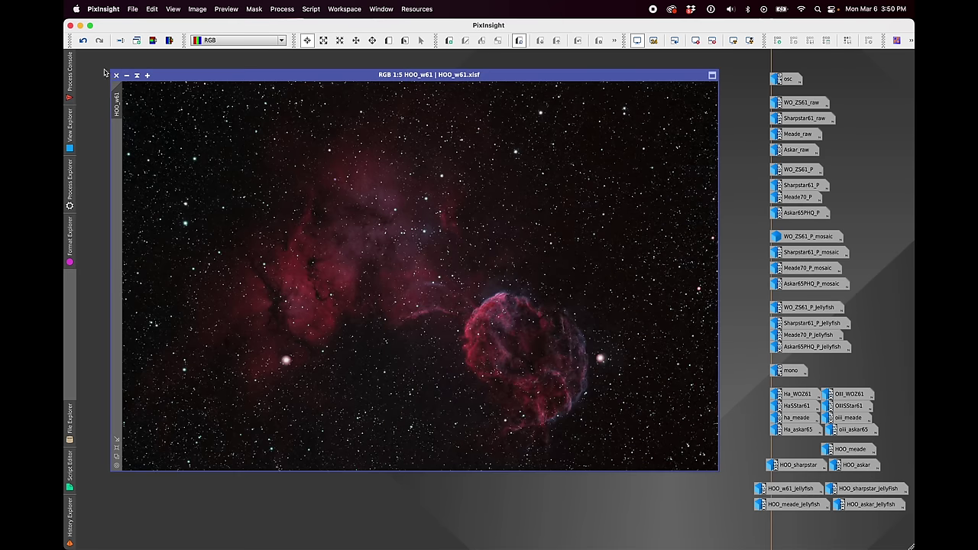
Minimize HOO_w61 and bring forward the close-ups HOO_w61_Jellyfish, HOO_askar_Jellyfish and HOO_meade_Jellyfish in turn.
click(127, 75)
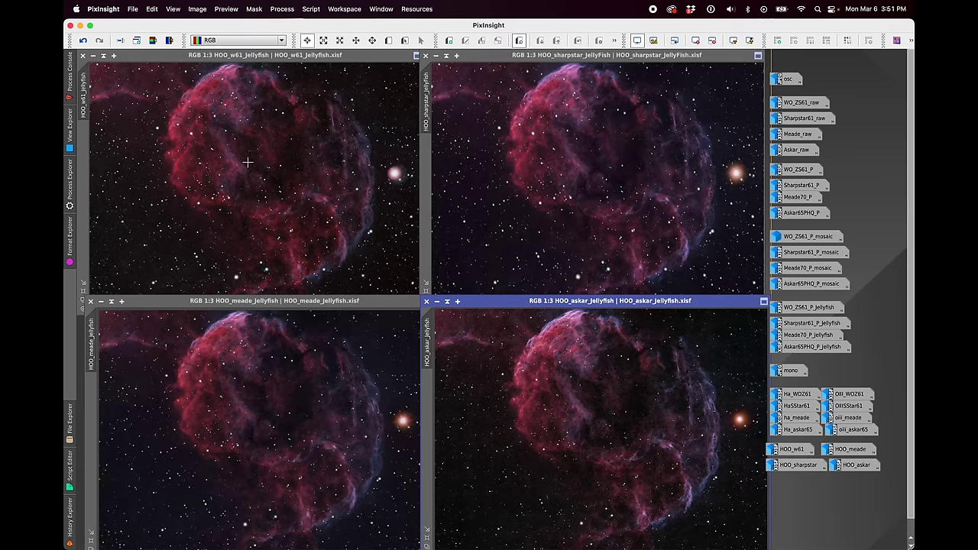
click(242, 65)
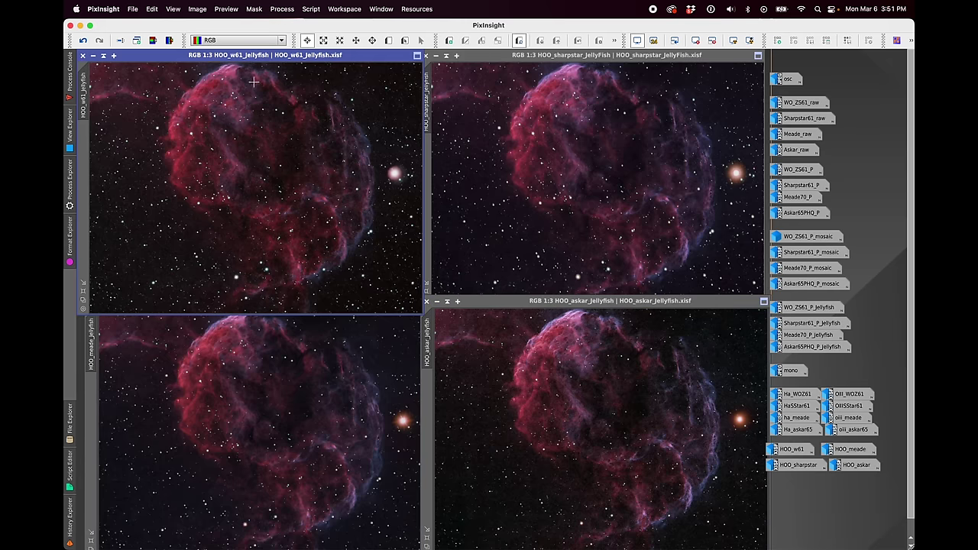
click(480, 304)
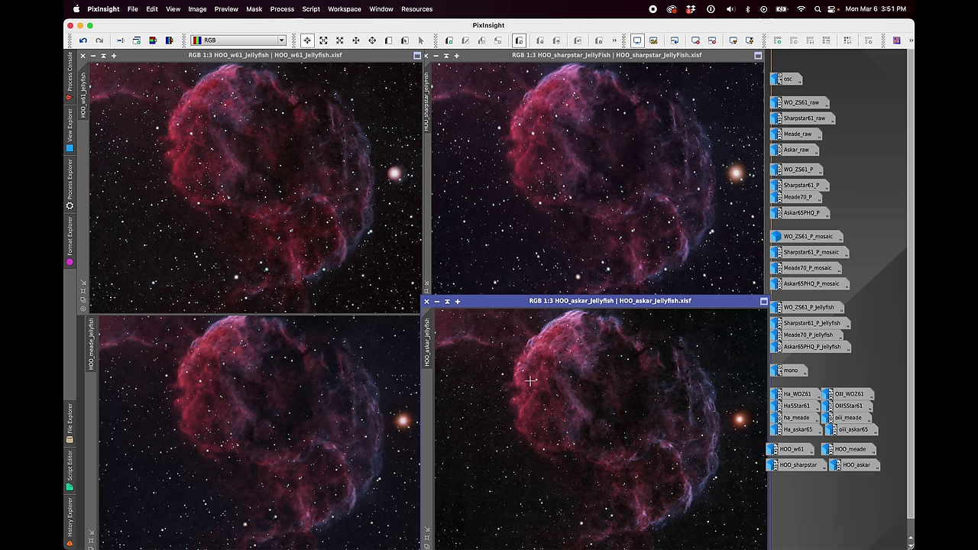
click(344, 336)
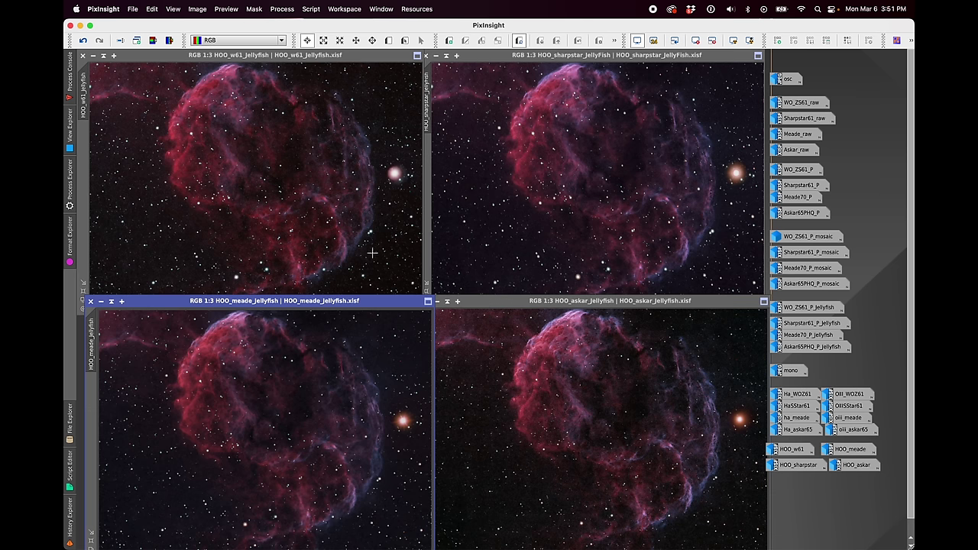
Compare HOO_sharpstar_JellyFish with HOO_meade_Jellyfish by alternately bringing each one forward.
click(580, 62)
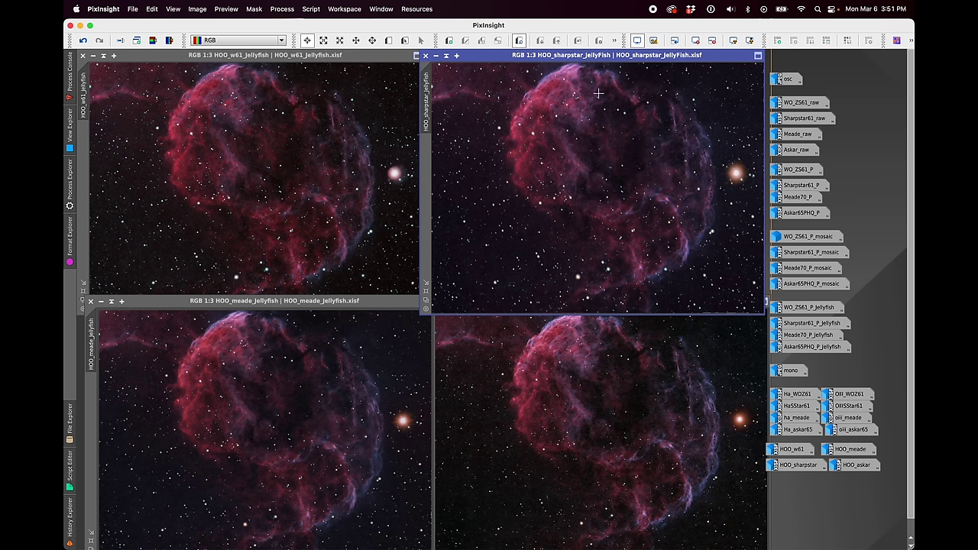
click(236, 421)
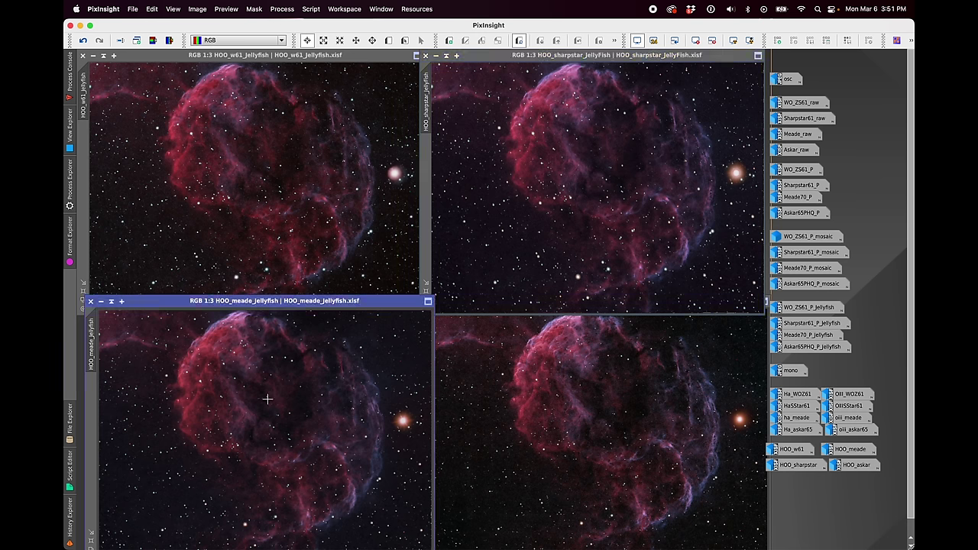
click(558, 140)
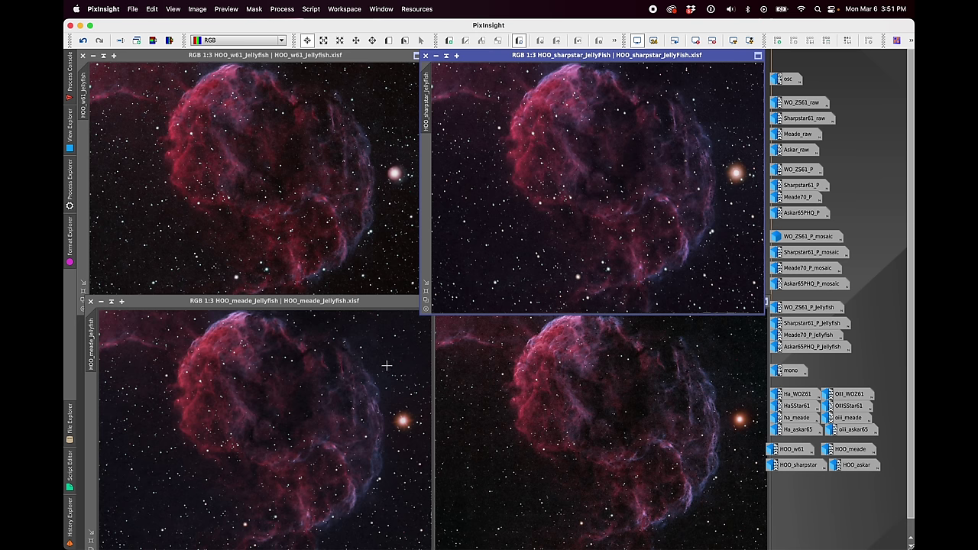
Compare all four HOO Jellyfish close-ups by cycling through the askar, w61, sharpstar and meade images and returning to askar.
click(587, 417)
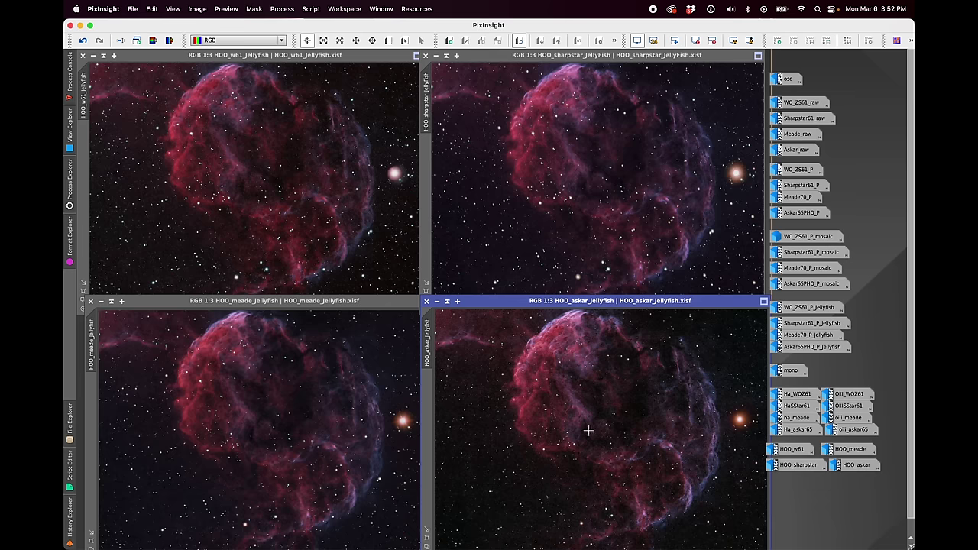
click(392, 60)
click(578, 56)
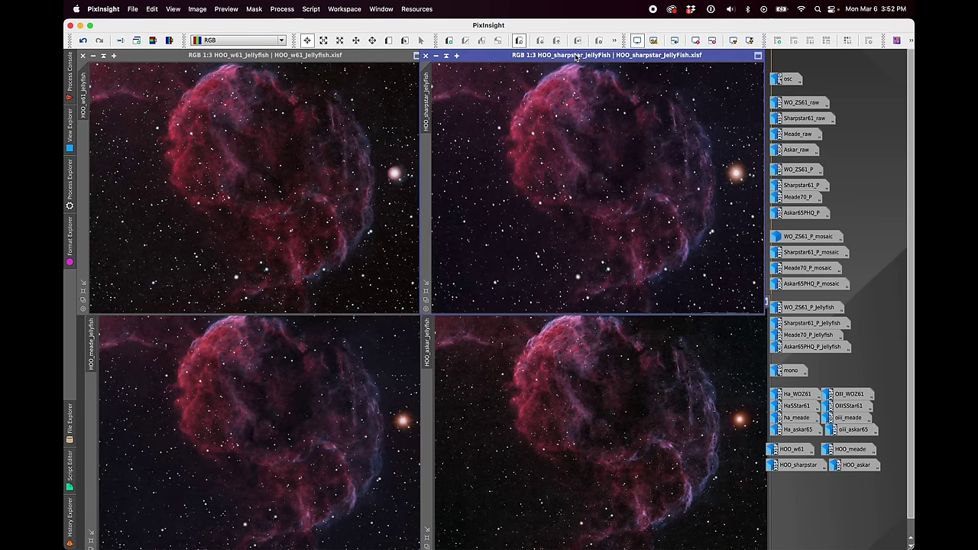
click(364, 402)
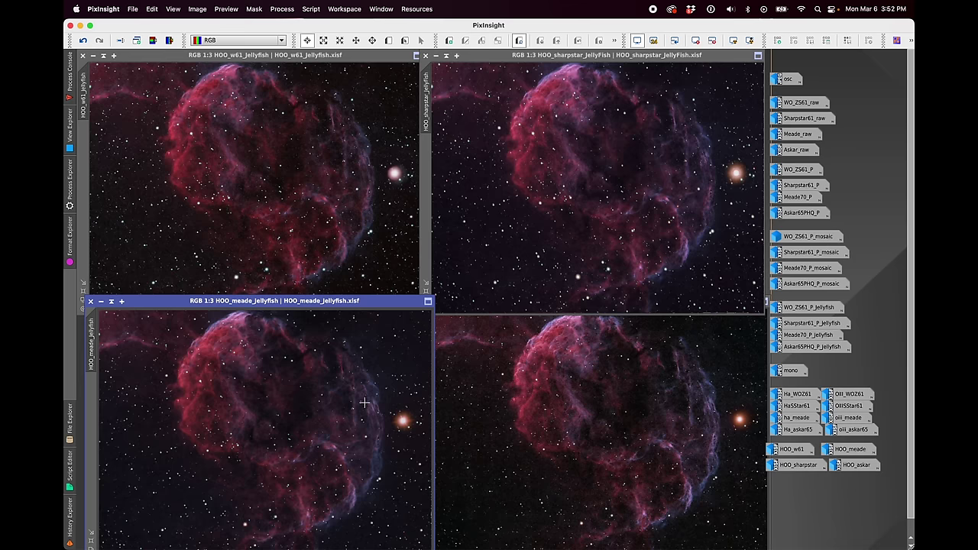
click(635, 426)
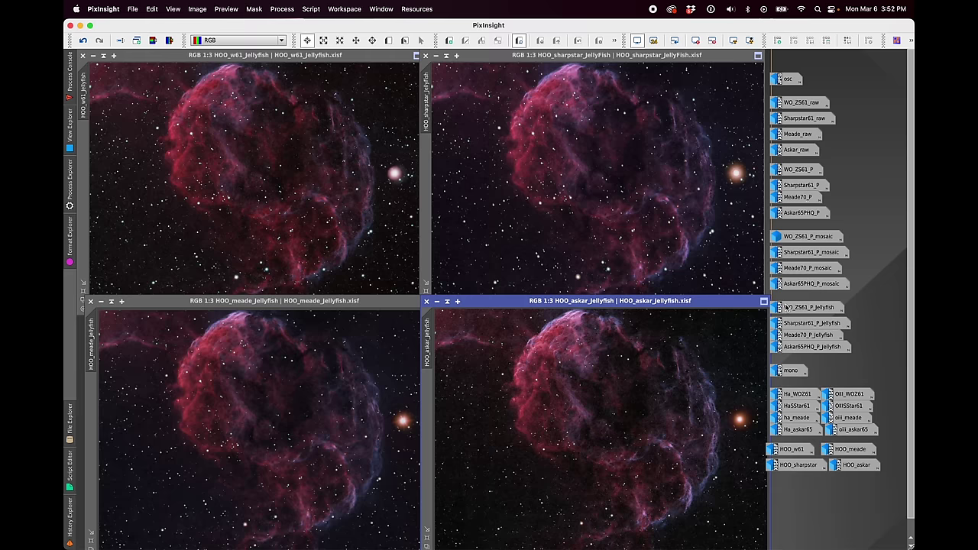
Compare HOO_sharpstar_JellyFish with HOO_askar_Jellyfish, bringing the sharpstar image forward first and the askar image second.
mouse_move(778, 309)
click(597, 55)
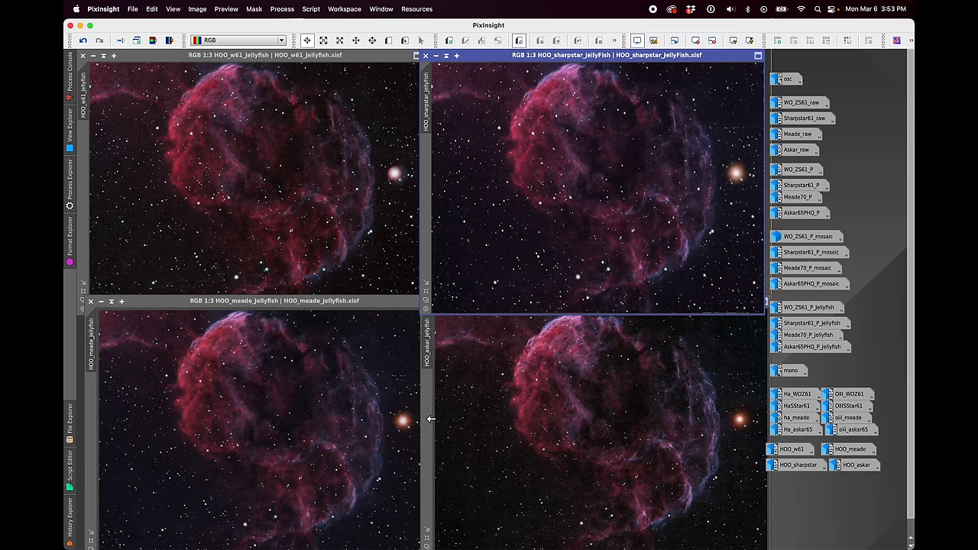
click(490, 405)
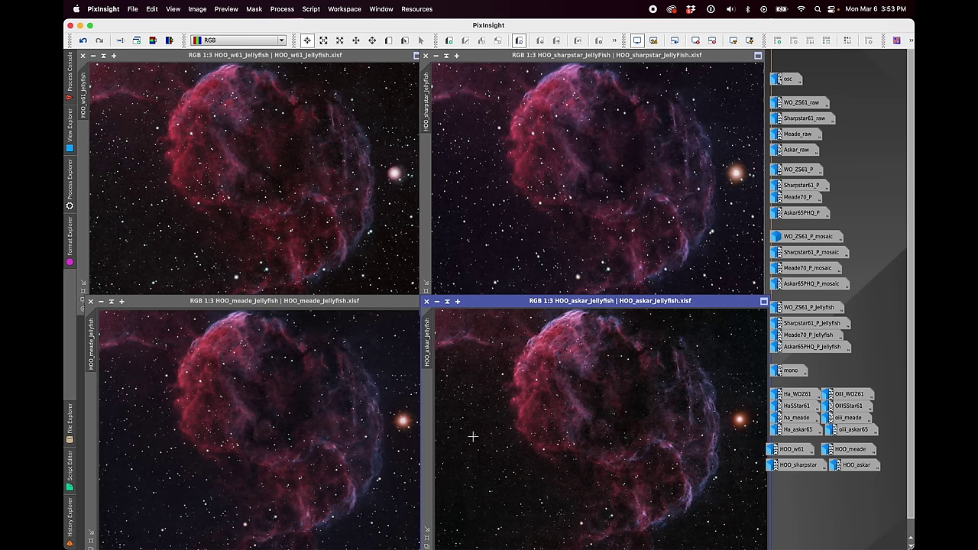